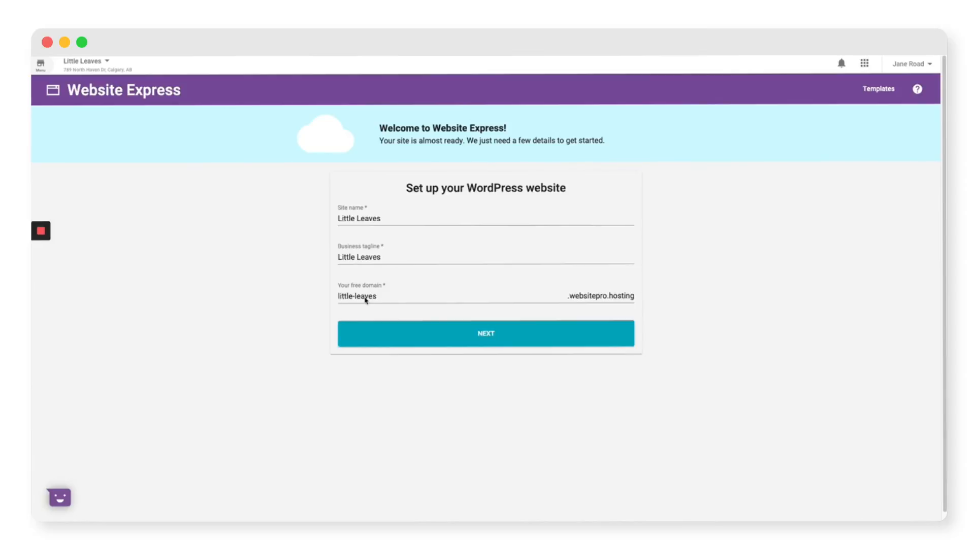
Submit site name Little Leaves, its tagline, and free domain little-leaves.websitepro.hosting
left_click(477, 339)
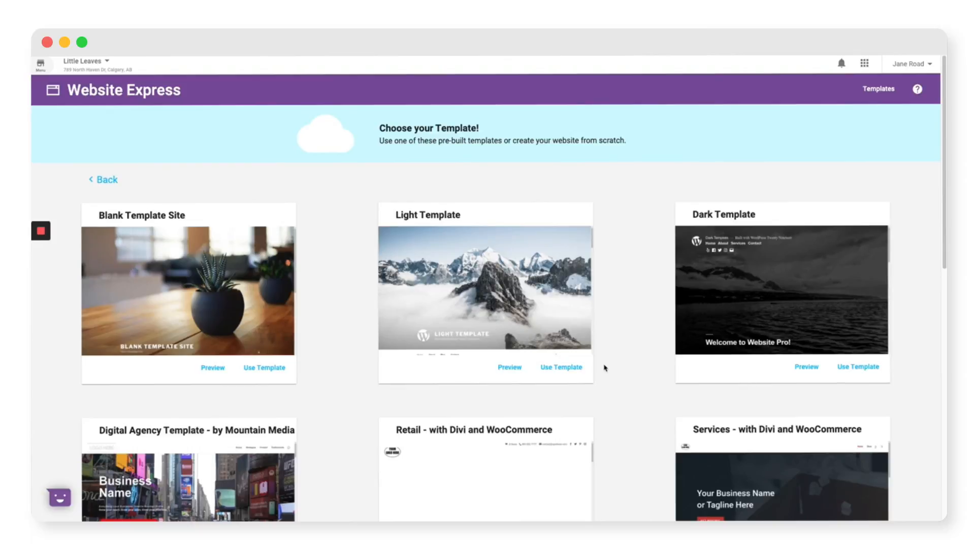
Pick the Retail - with Divi and WooCommerce template from the gallery
scroll(604, 367, "down", 2)
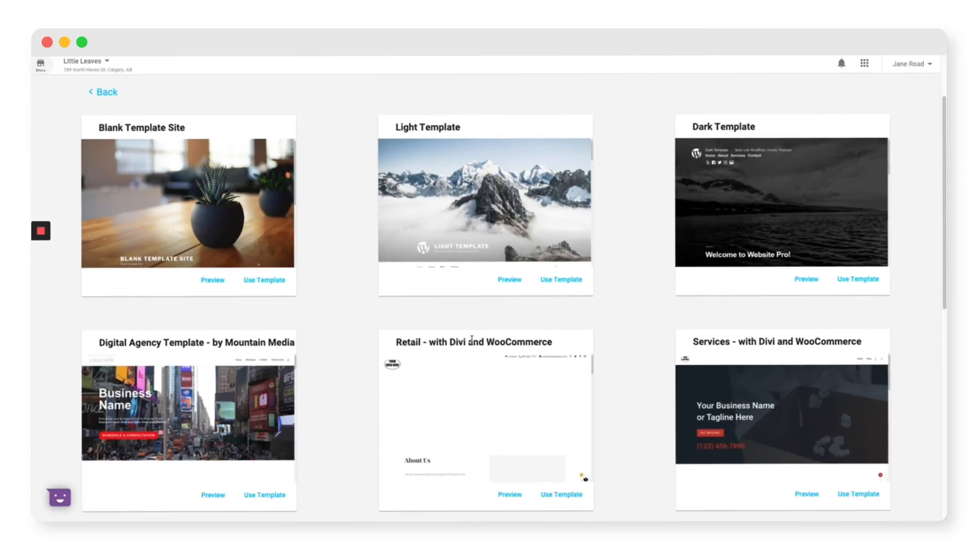
left_click_drag(429, 342, 561, 352)
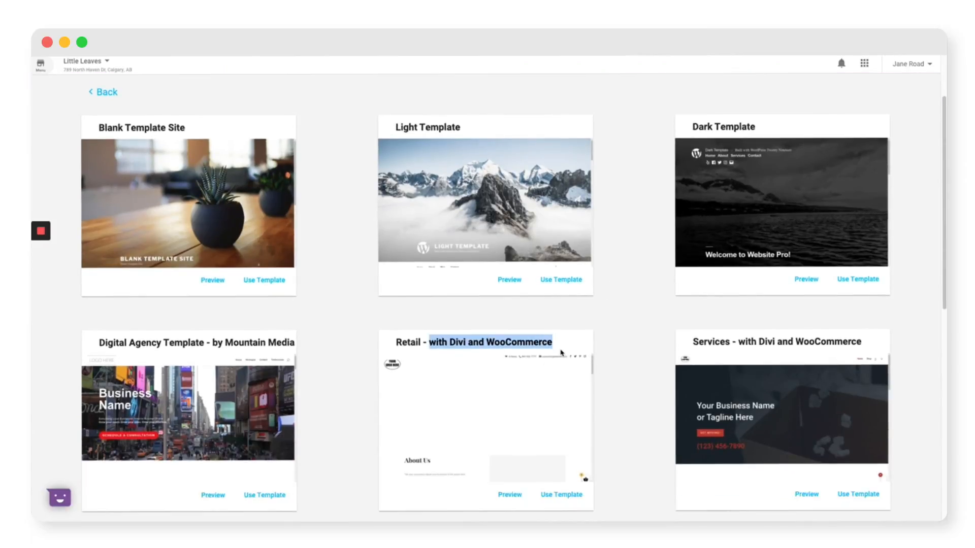
left_click(613, 337)
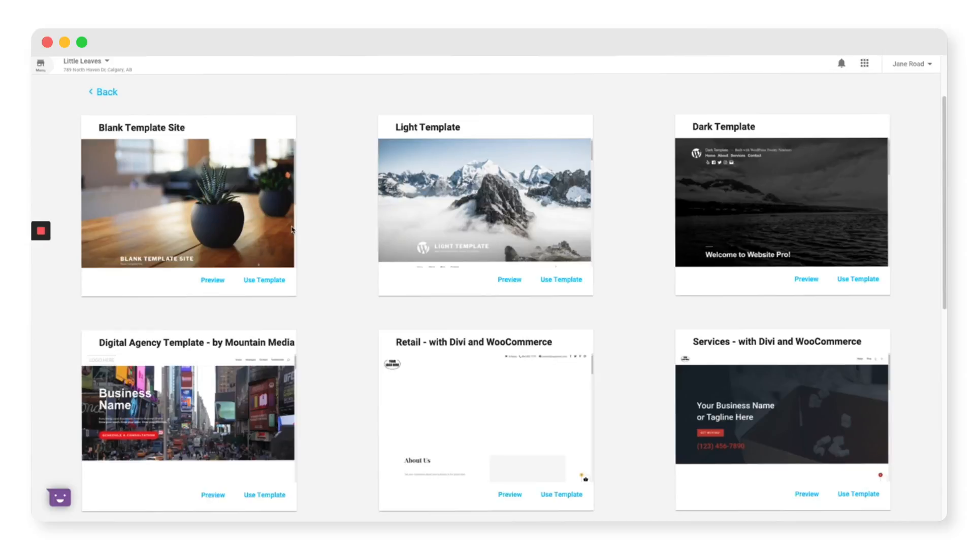
scroll(503, 254, "down", 5)
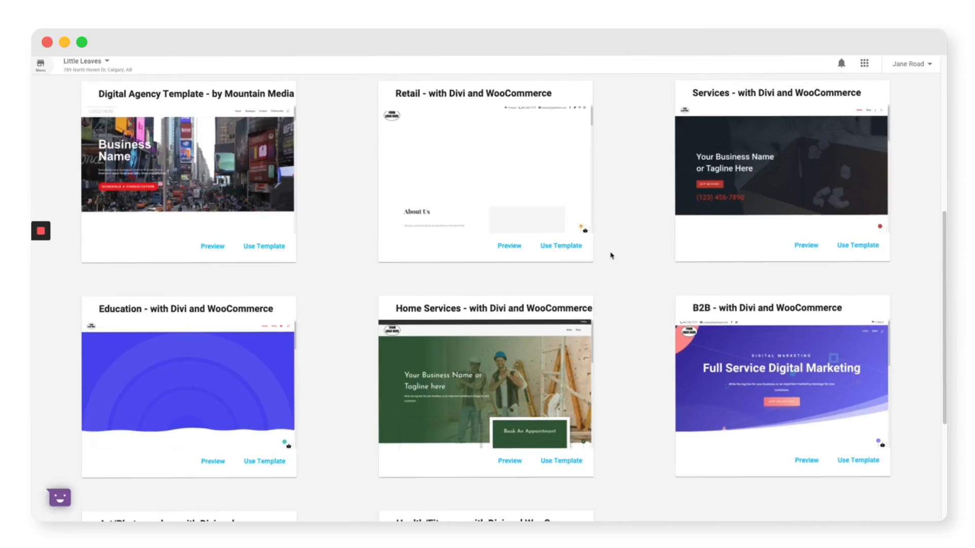
scroll(612, 255, "up", 3)
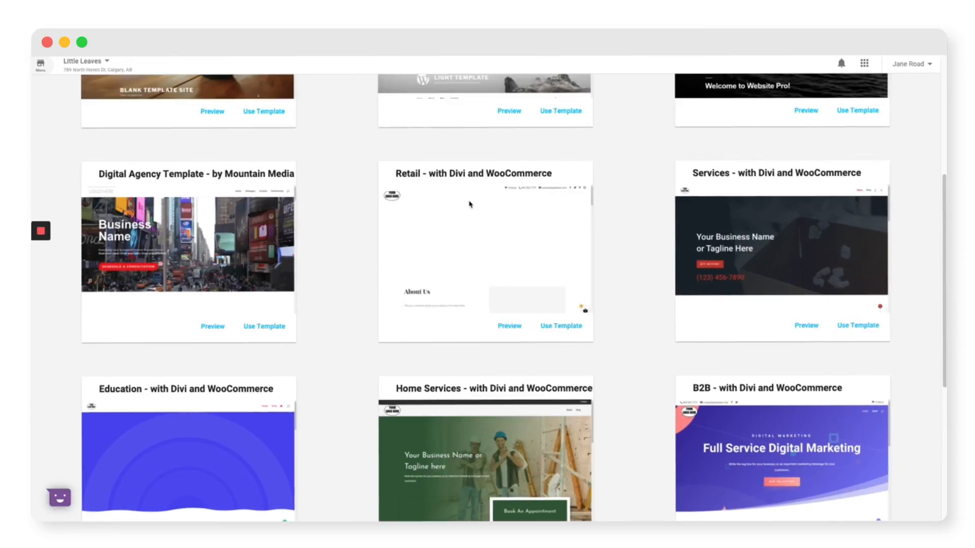
left_click(562, 328)
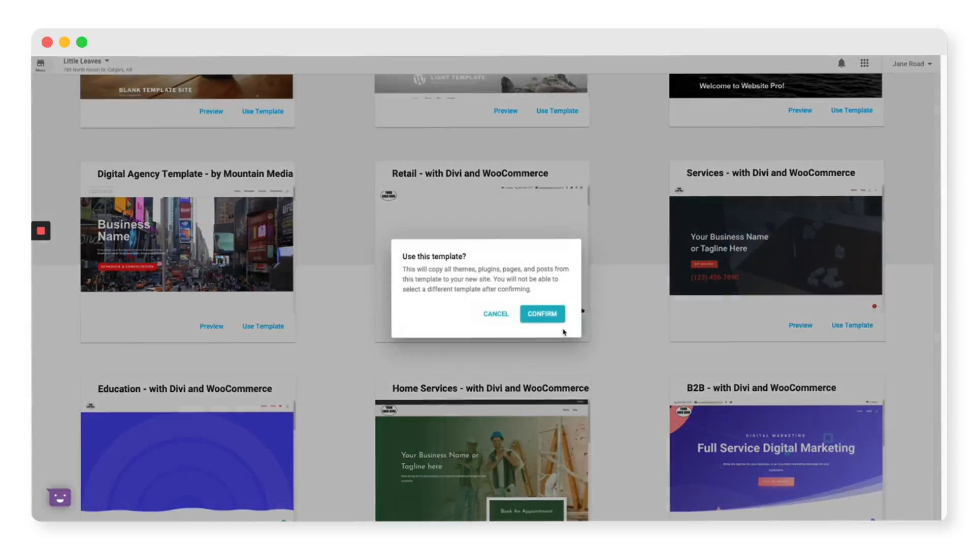
Confirm using the Retail template and wait for the site to be built
left_click(549, 315)
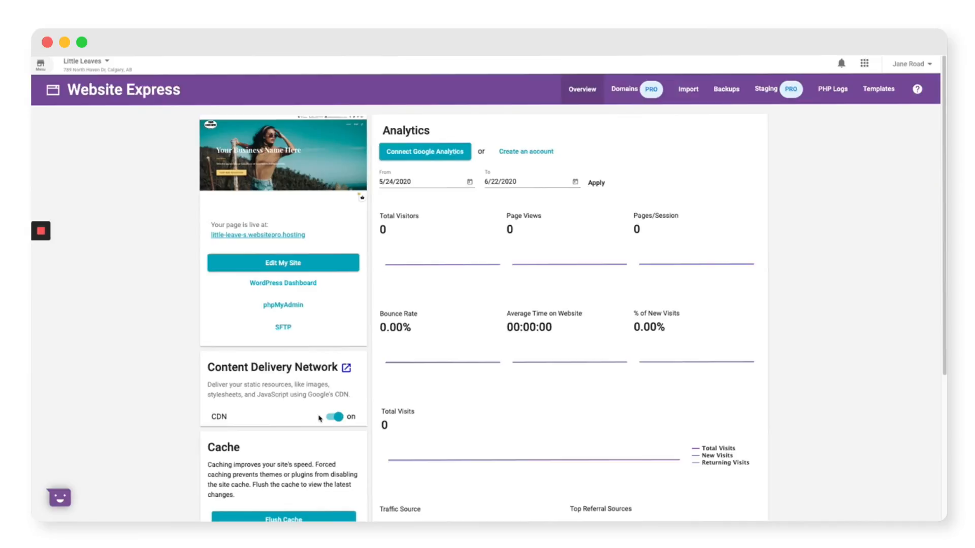
Review the Overview page, then view the guide for importing an existing WordPress site
scroll(318, 418, "down", 2)
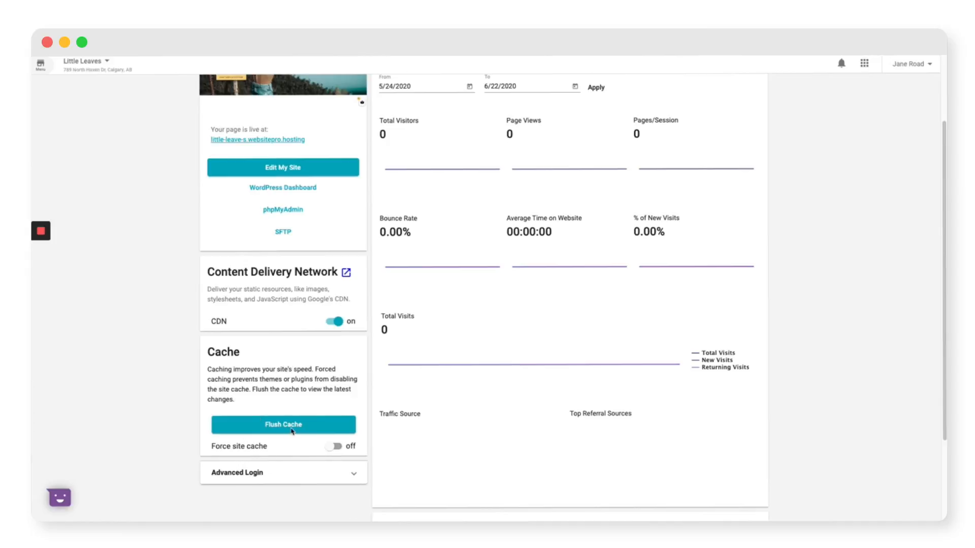
scroll(318, 429, "up", 1)
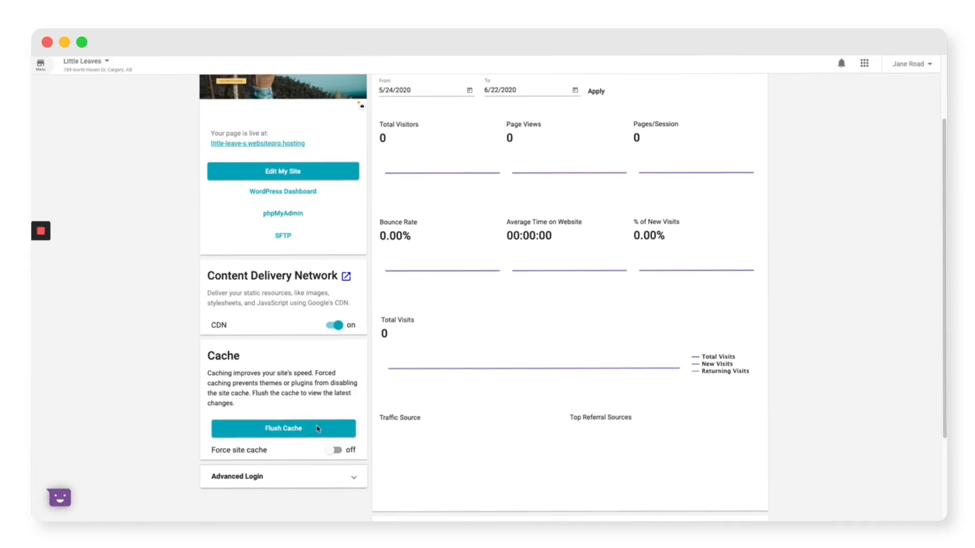
scroll(318, 429, "up", 3)
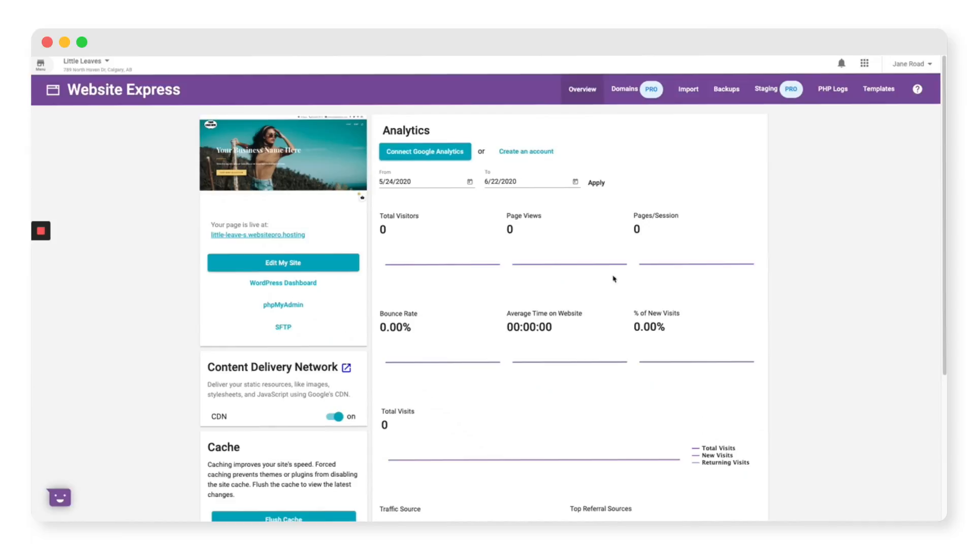
left_click(688, 91)
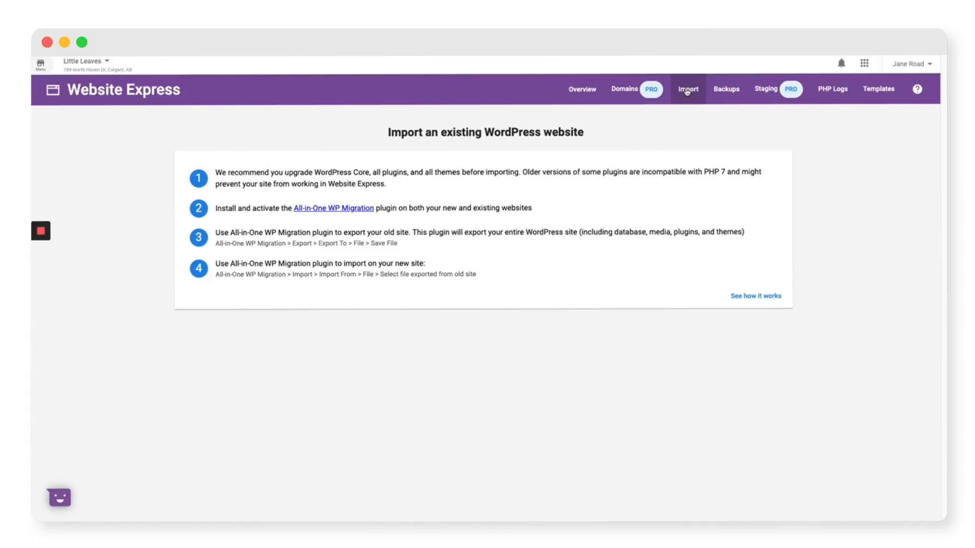
View the Backups page listing the Jun 23, 2020 Initial Backup - Blank Site
left_click(725, 90)
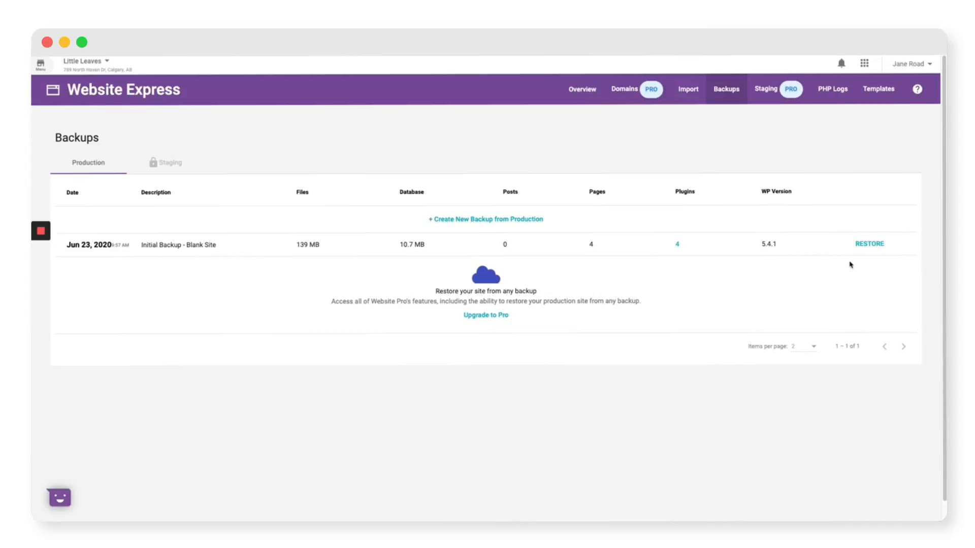
Check the empty PHP logs, then return to the Overview dashboard
left_click(829, 87)
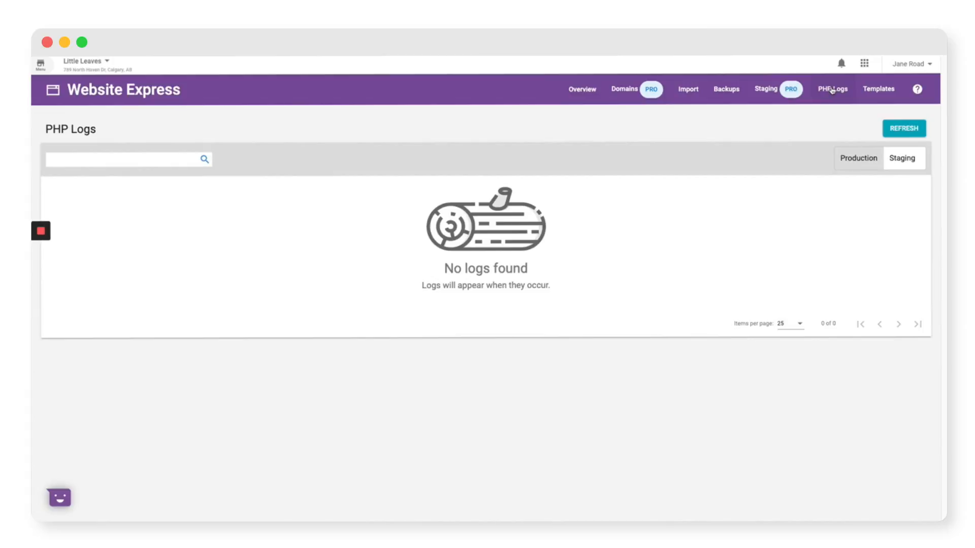
left_click(570, 95)
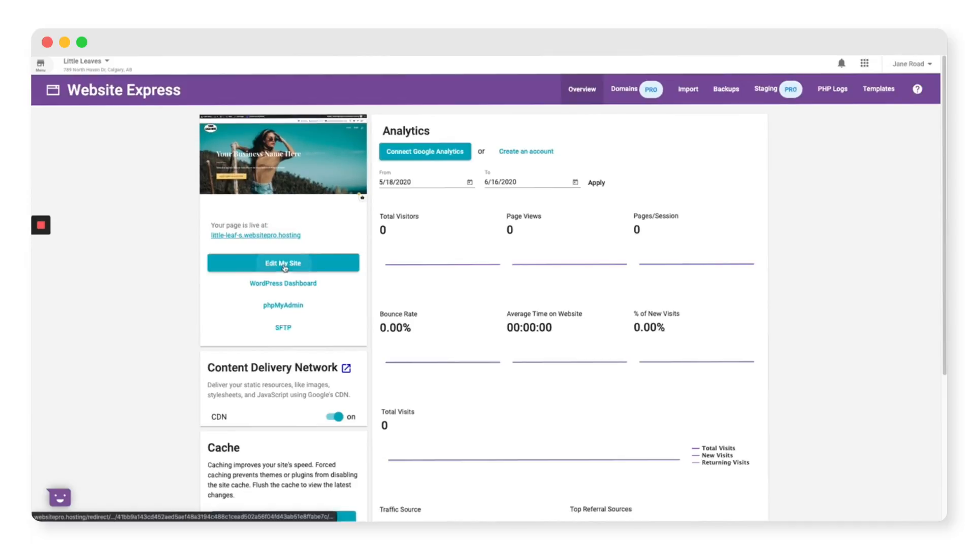
Launch the Divi Visual Builder on the site's home page via Edit My Site
left_click(285, 266)
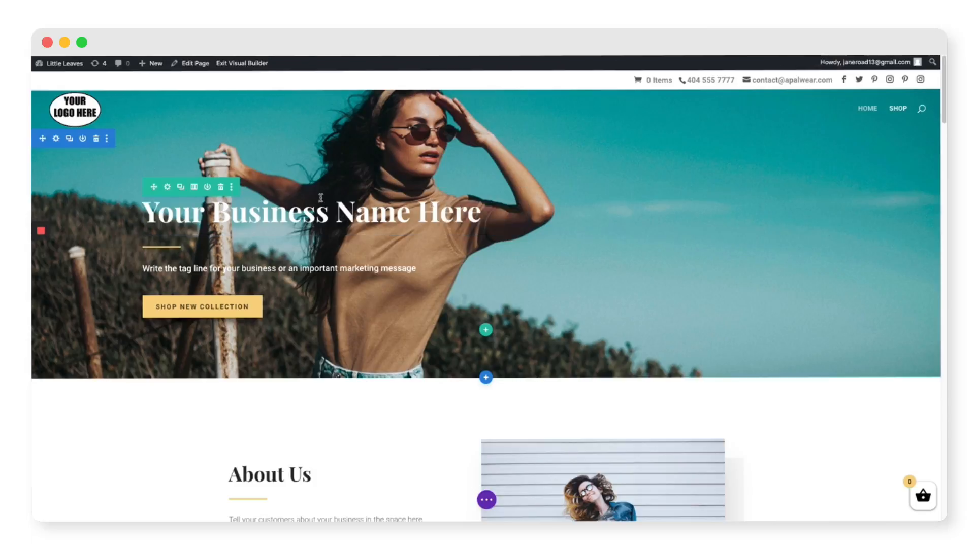
Change the hero headline to 'Little Leaves'
left_click(312, 208)
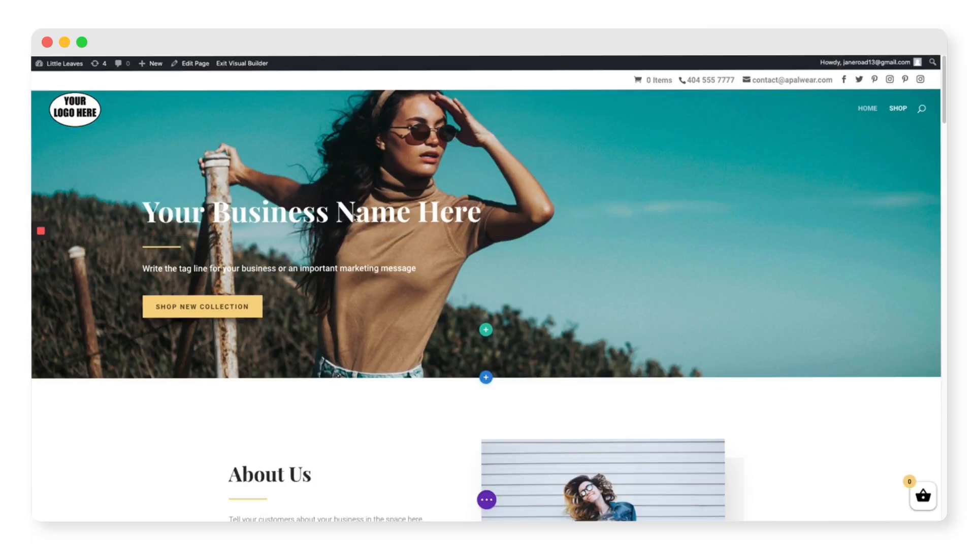
triple_click(355, 216)
type("Little Leaves")
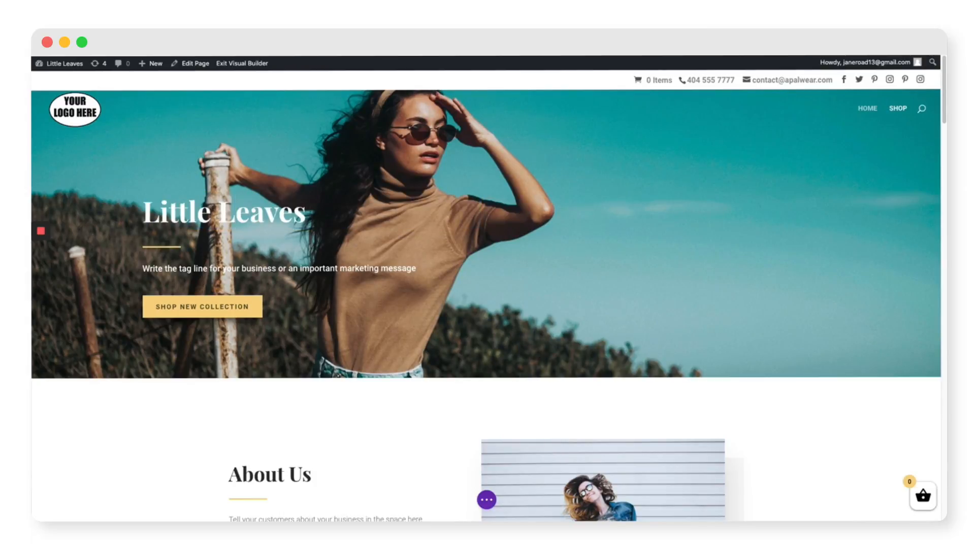
Replace the tag line text with 'Give the gift of green!' and save it
mouse_move(367, 272)
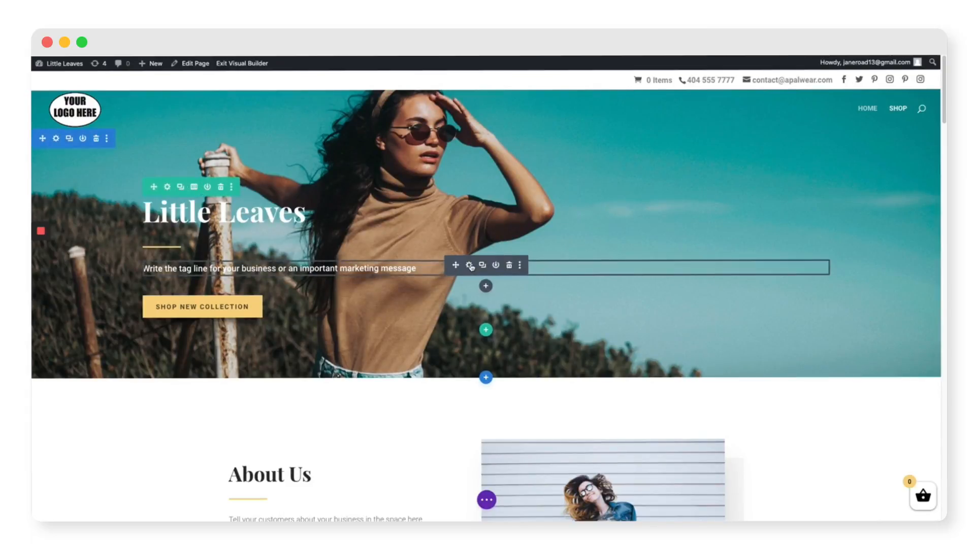
left_click(469, 265)
double_click(633, 268)
triple_click(635, 269)
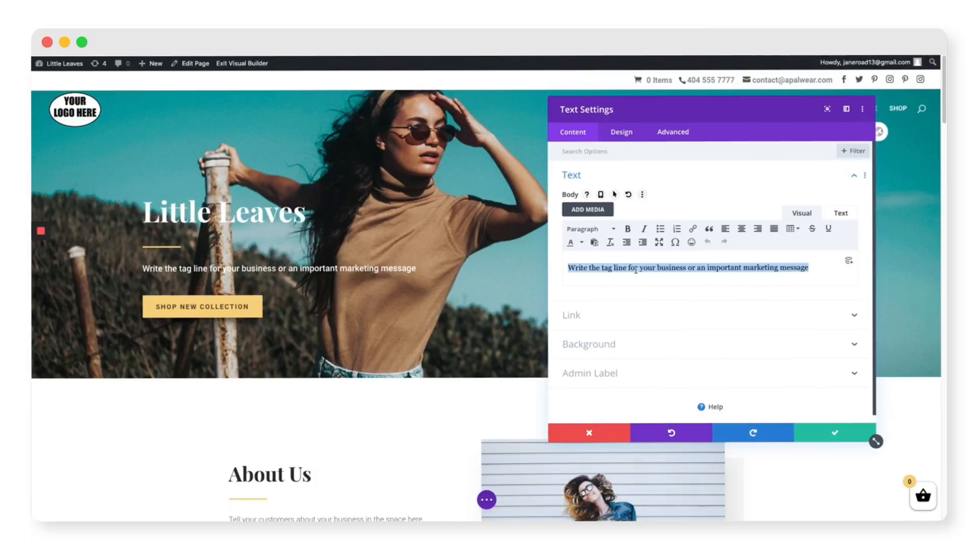
type("Give the")
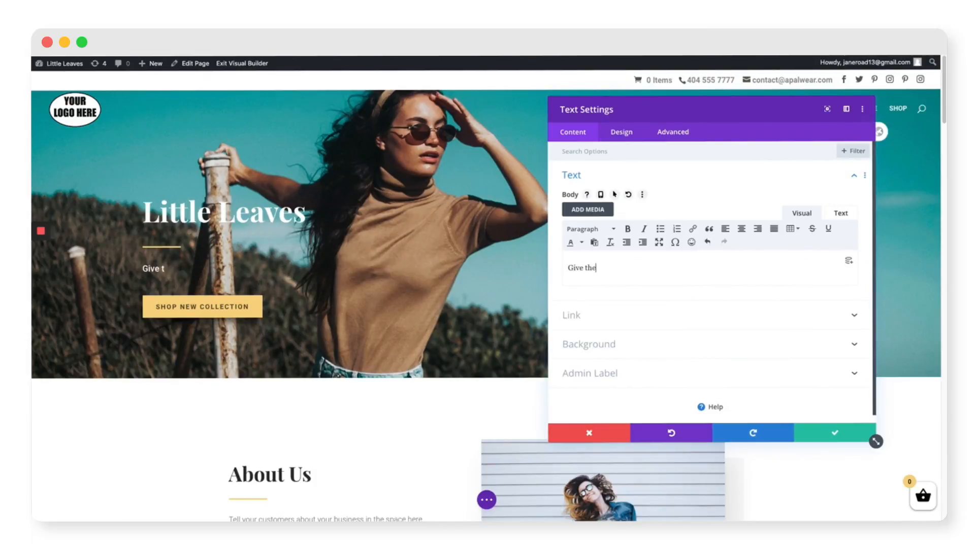
type(" gift of green!")
left_click(807, 431)
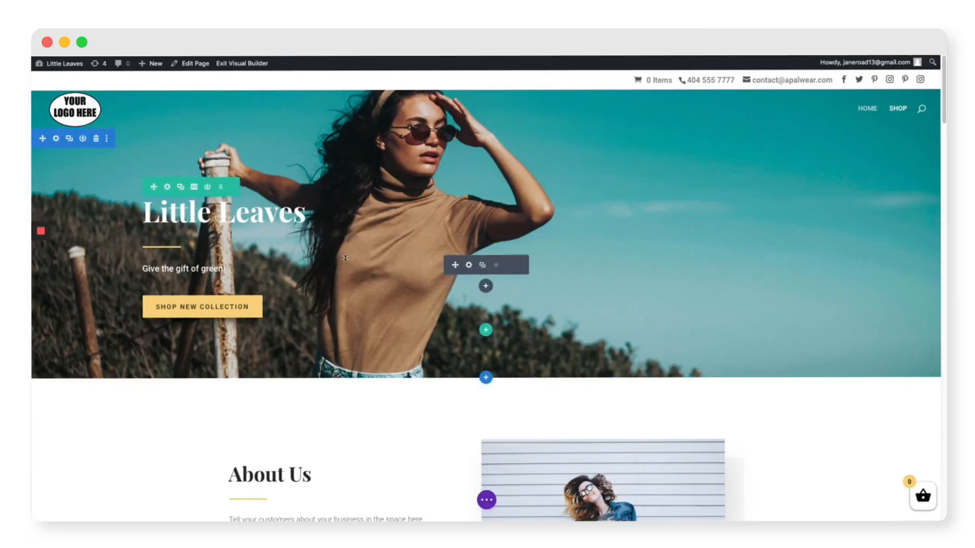
Delete the hero section's background photo and start adding a new background image
left_click(56, 140)
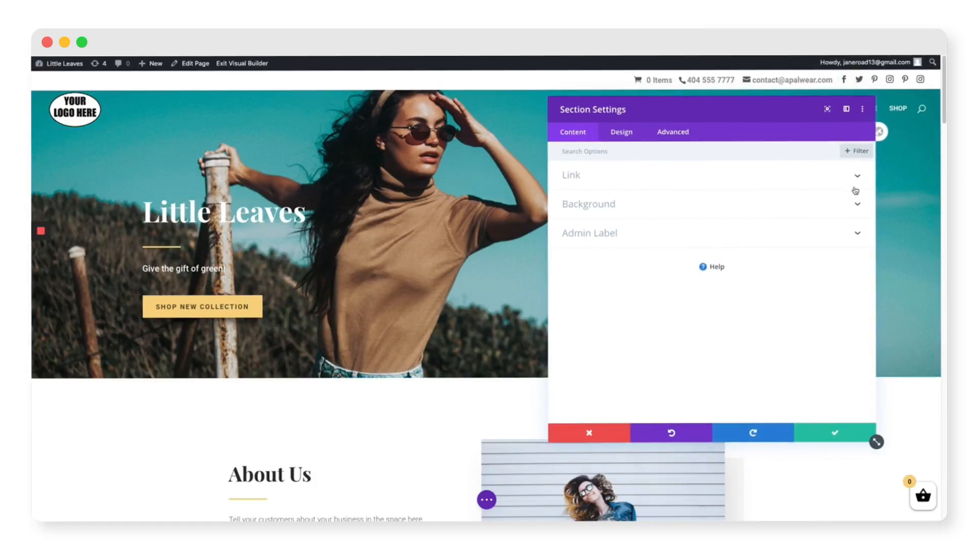
left_click(856, 207)
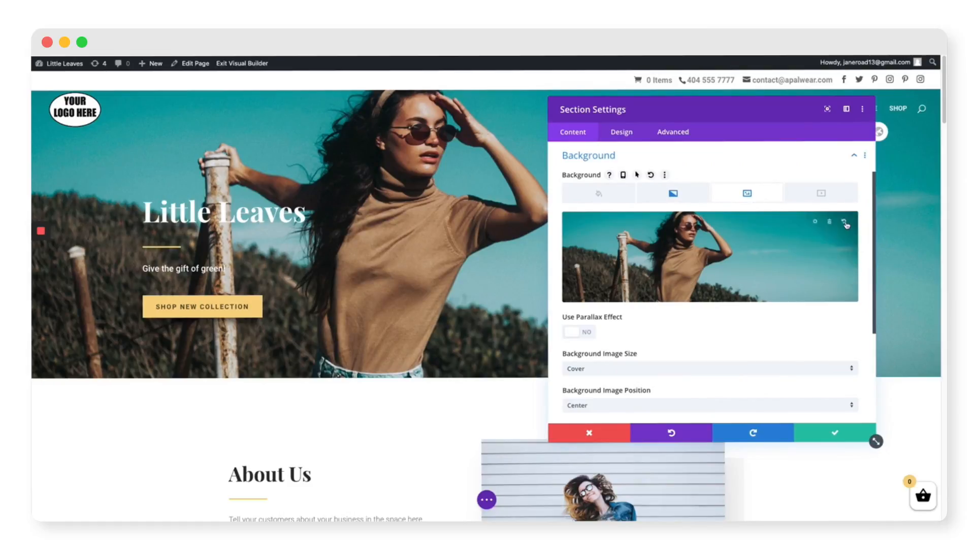
left_click(829, 225)
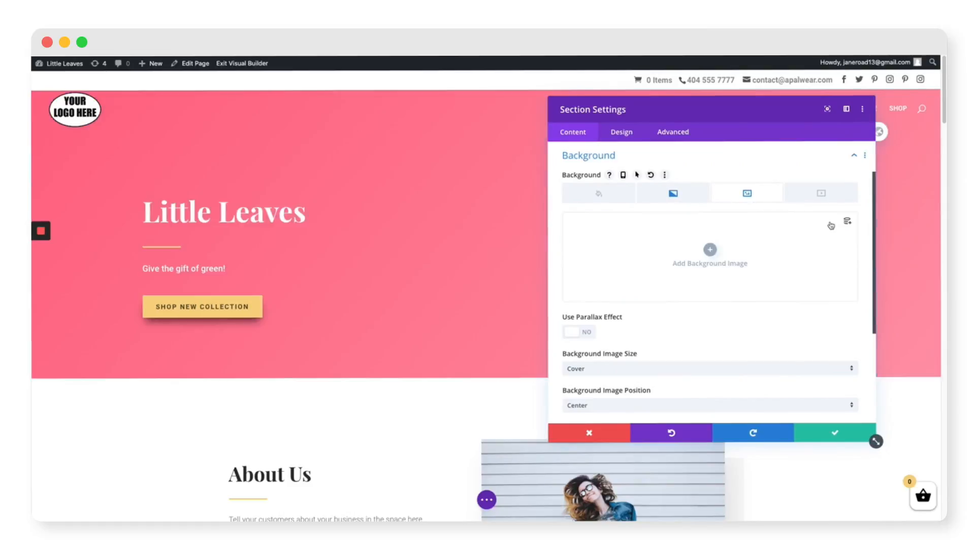
left_click(710, 251)
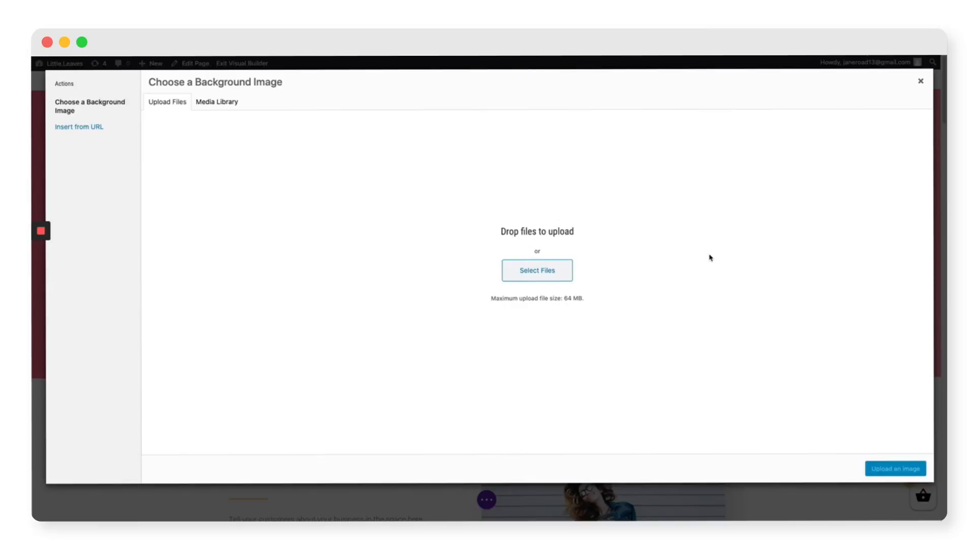
Upload images and apply the Header-Image.jpg plant banner as the hero background
left_click_drag(939, 325, 631, 344)
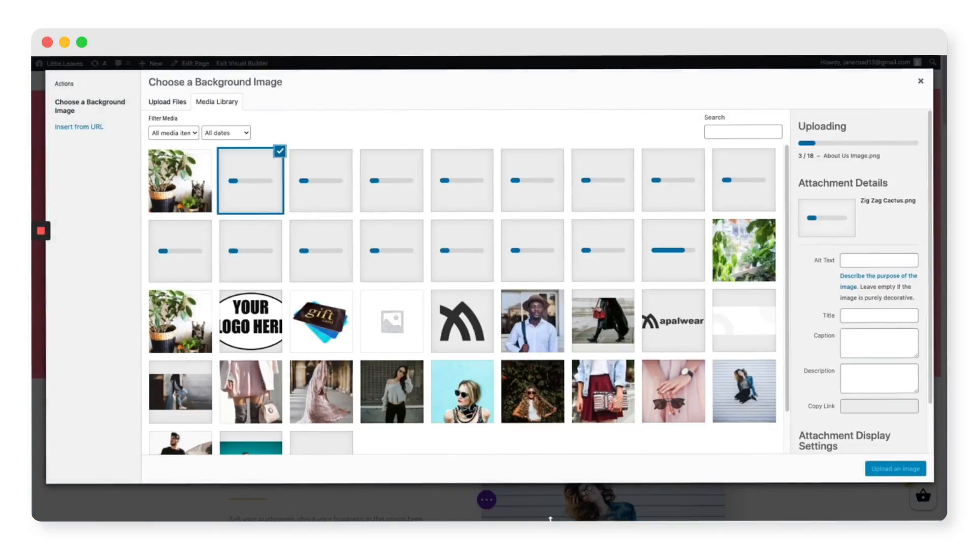
mouse_move(547, 505)
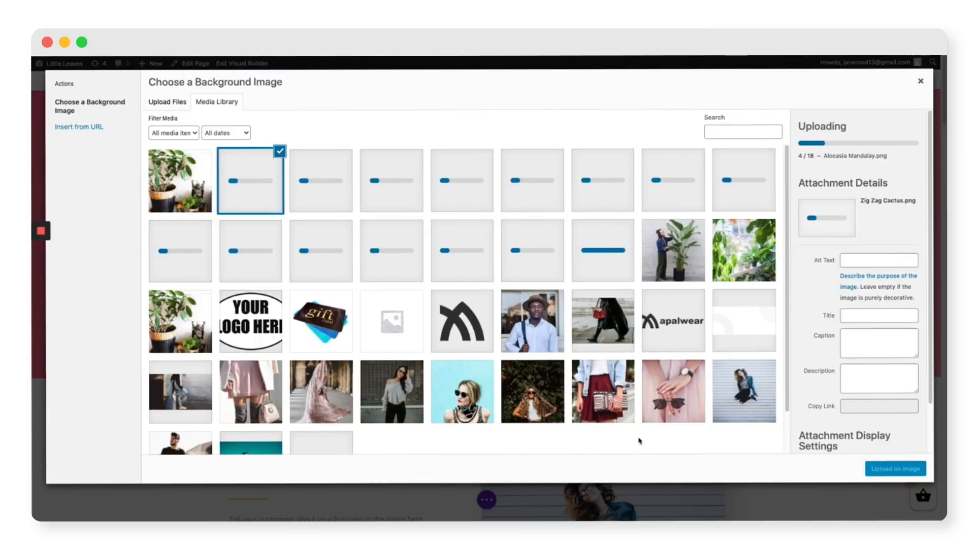
left_click(756, 390)
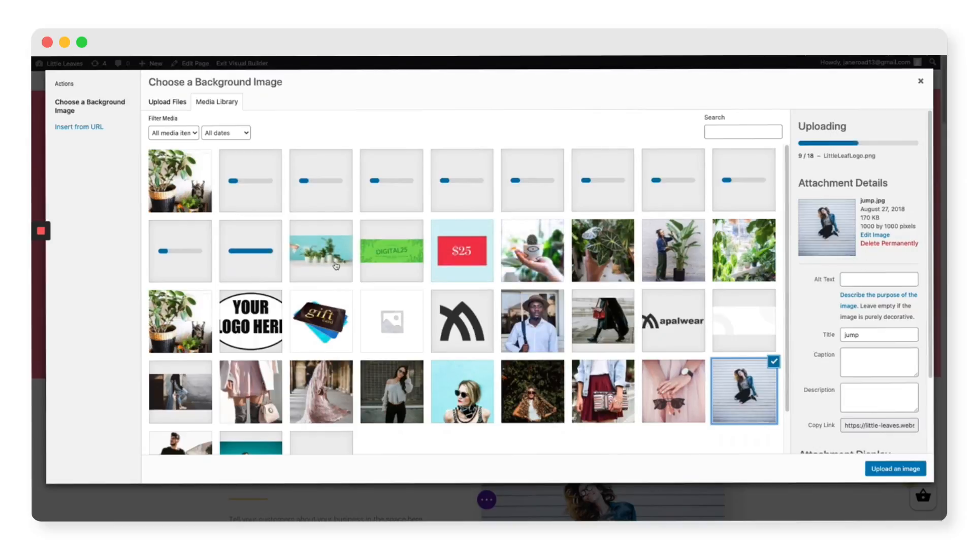
left_click(335, 266)
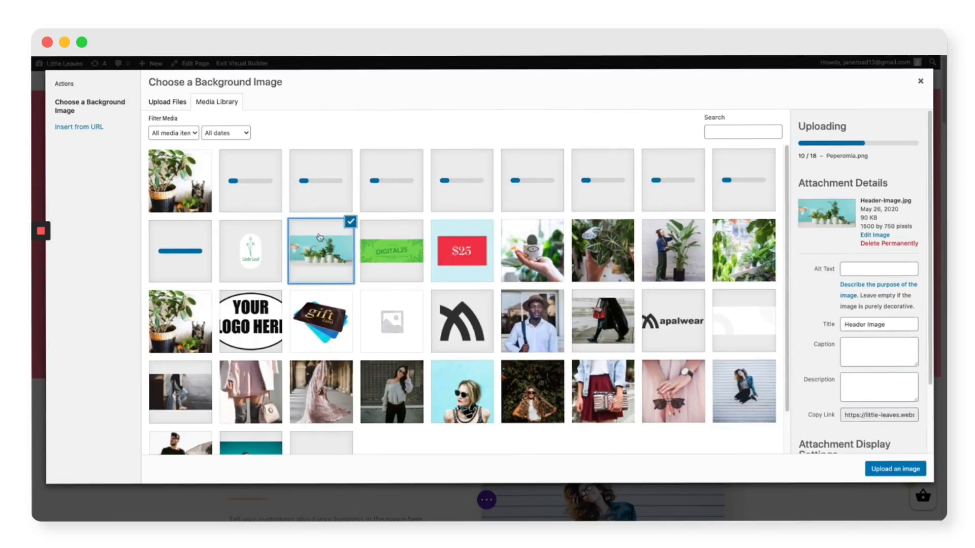
left_click(911, 469)
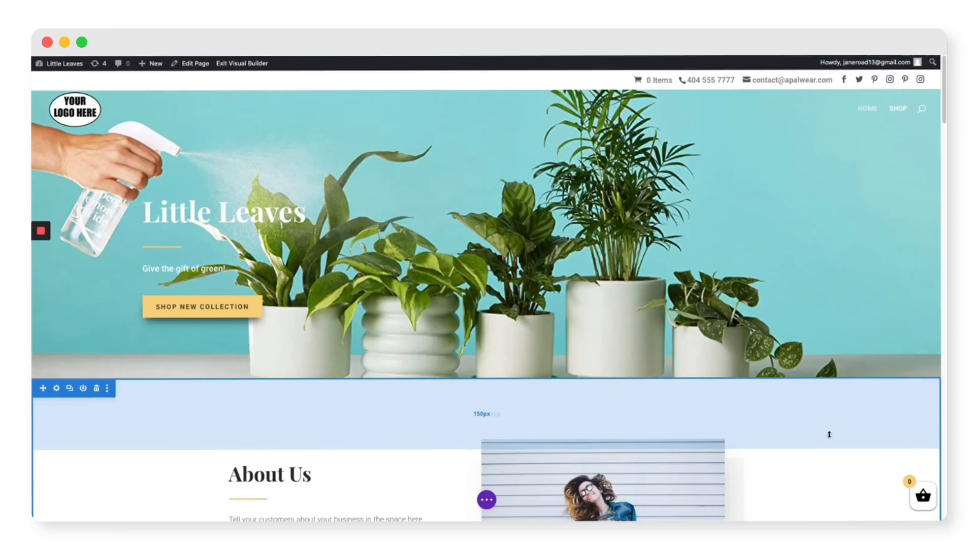
Replace the About Us image with About-Us-Image.png, a woman tending a tall potted plant
scroll(807, 432, "down", 5)
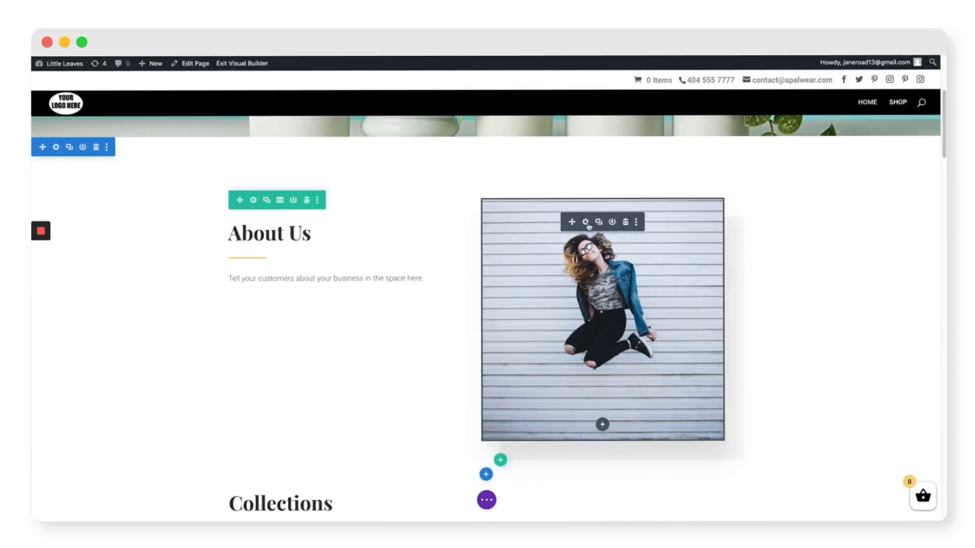
left_click(597, 306)
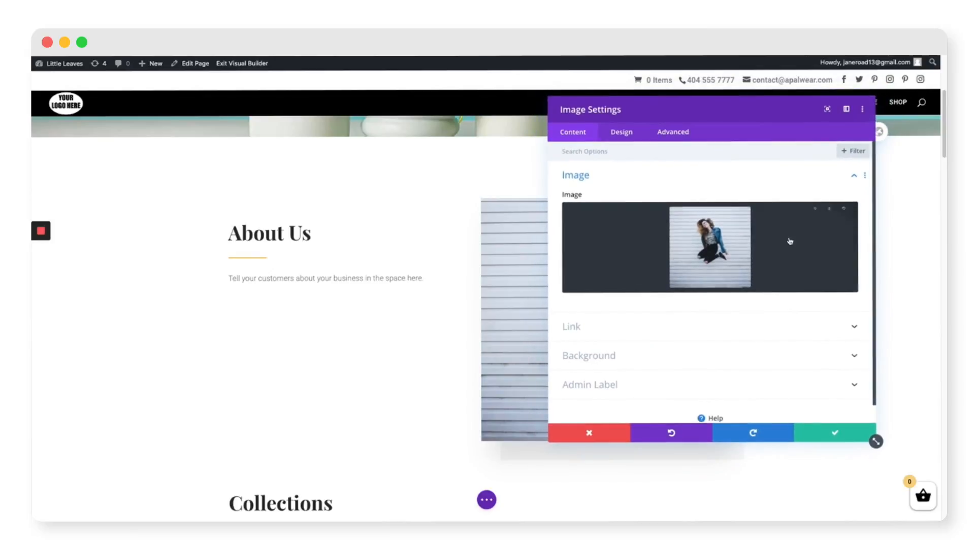
left_click(830, 217)
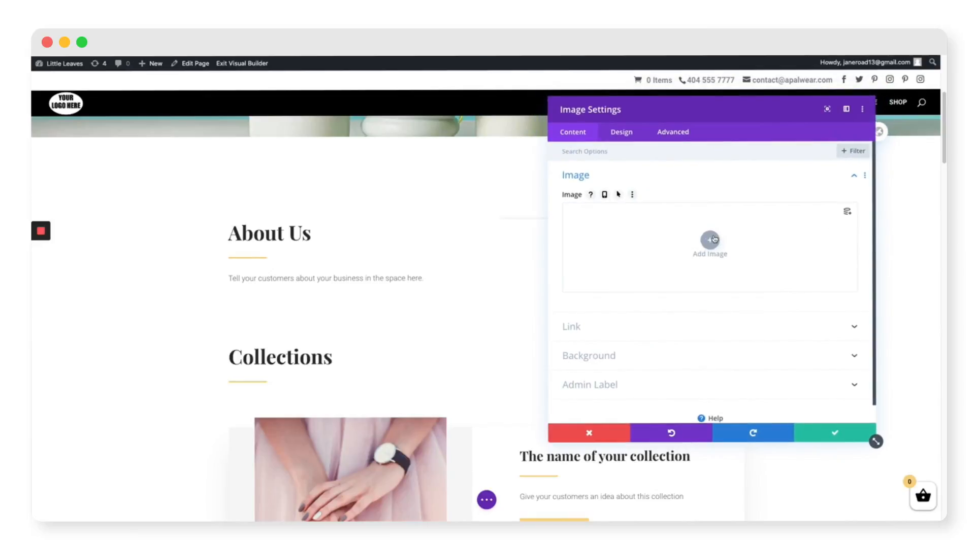
left_click(711, 238)
left_click(325, 263)
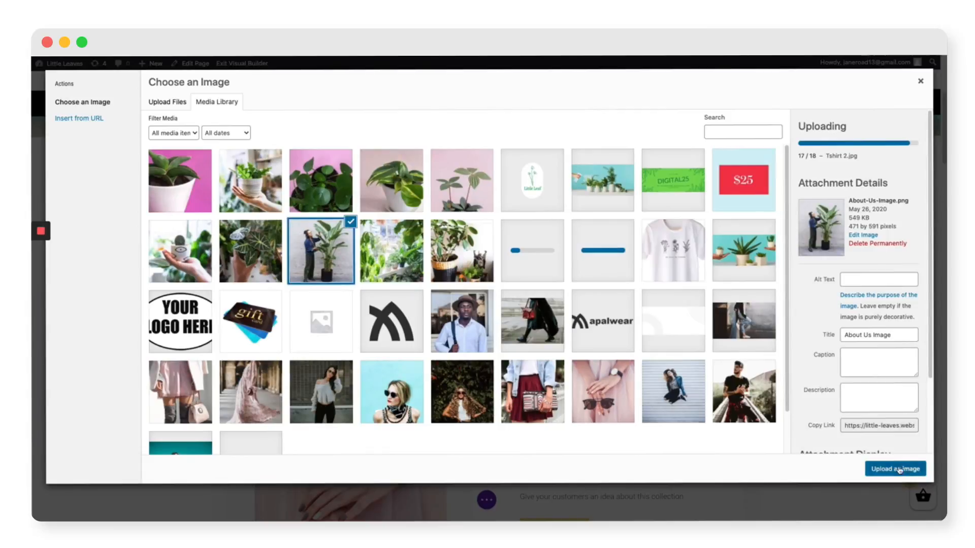
left_click(896, 468)
left_click(852, 438)
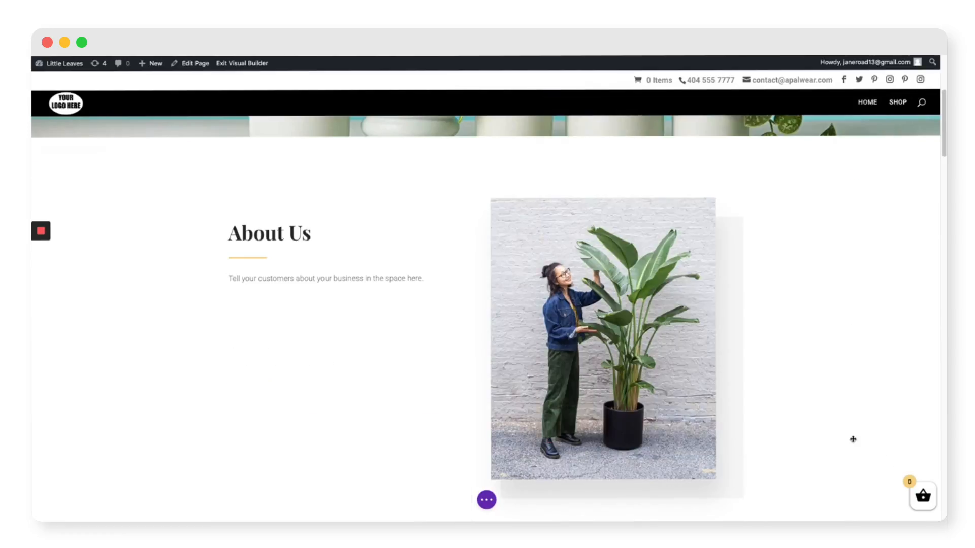
Save the page from the builder's page options menu
scroll(852, 439, "up", 5)
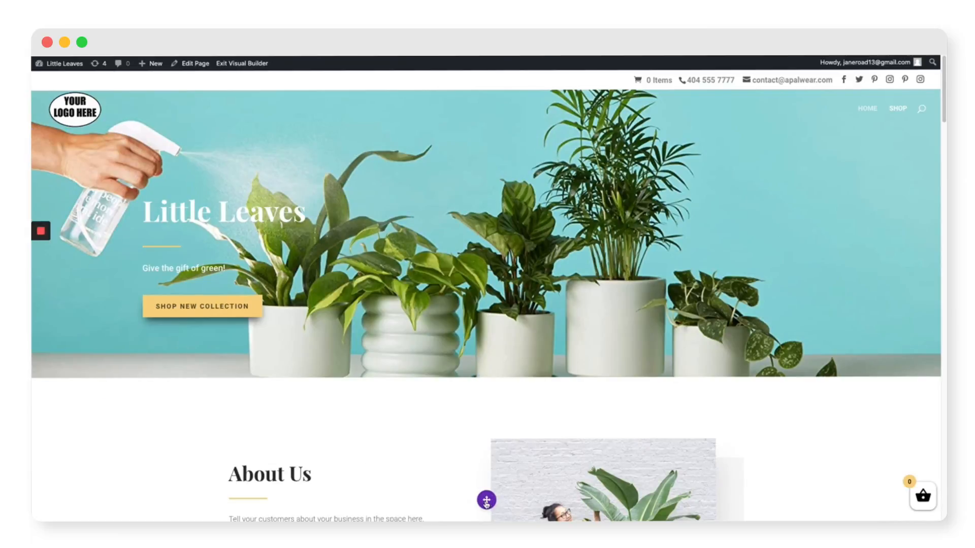
left_click(486, 500)
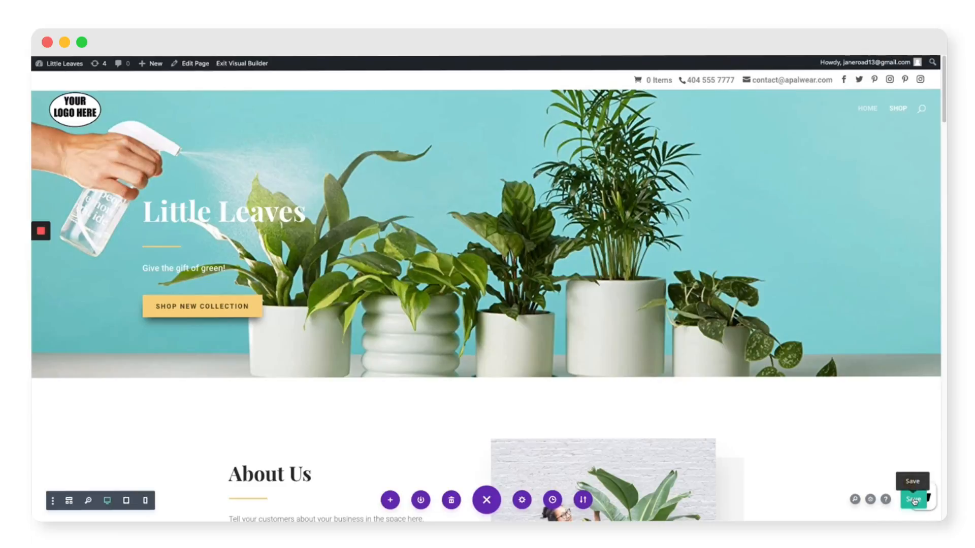
left_click(914, 501)
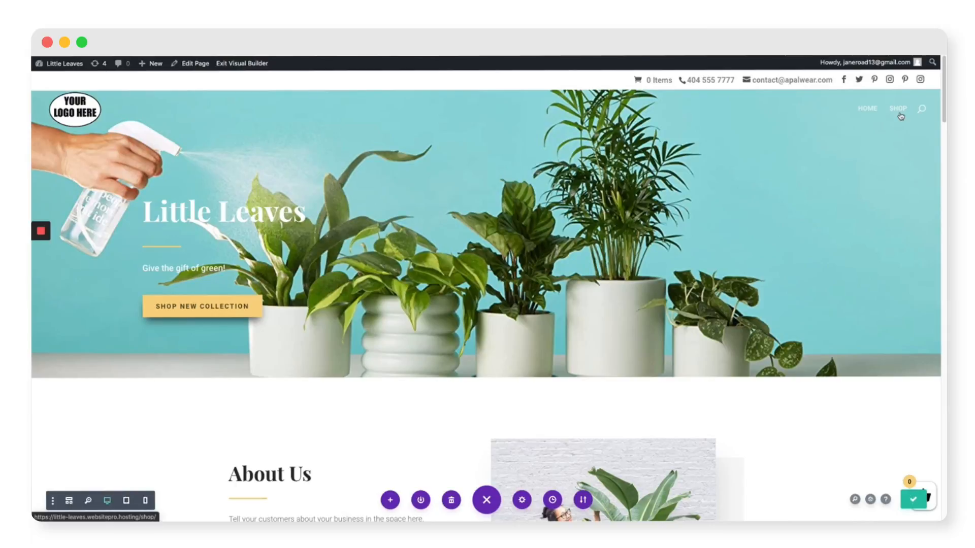
Exit the Visual Builder, view the Shop page, then go to the WordPress admin Dashboard
left_click(243, 64)
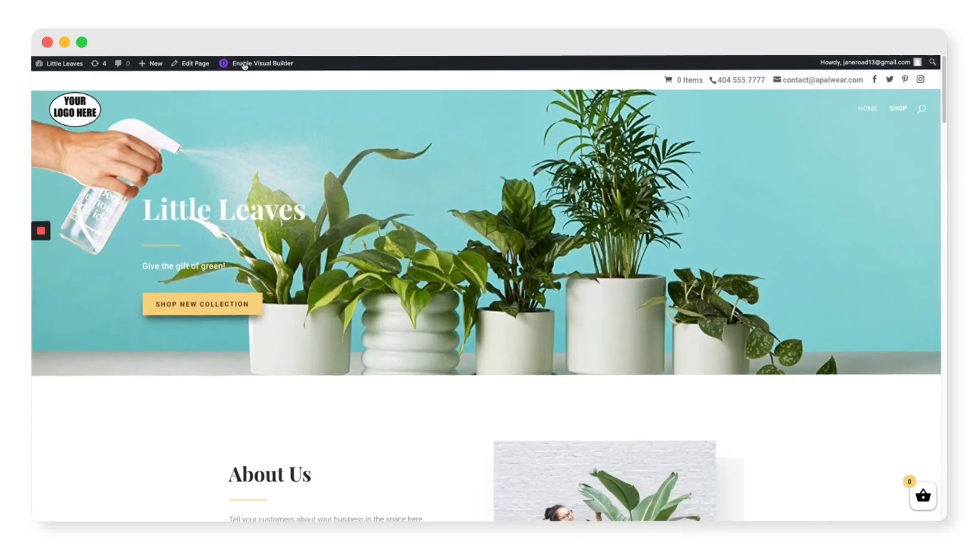
left_click(896, 109)
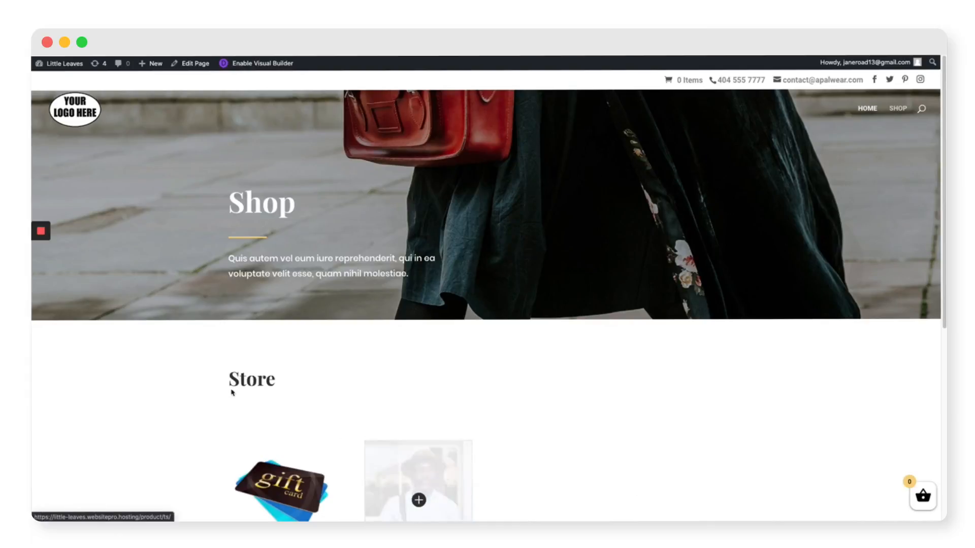
left_click(65, 64)
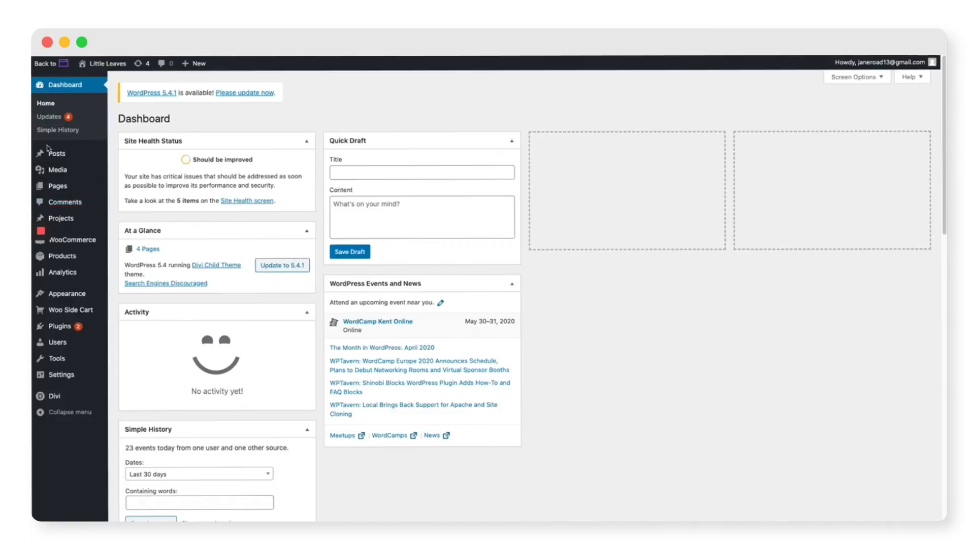
Upload LittleLeafLogo.png as the logo in Divi Theme Options and save the changes
mouse_move(69, 403)
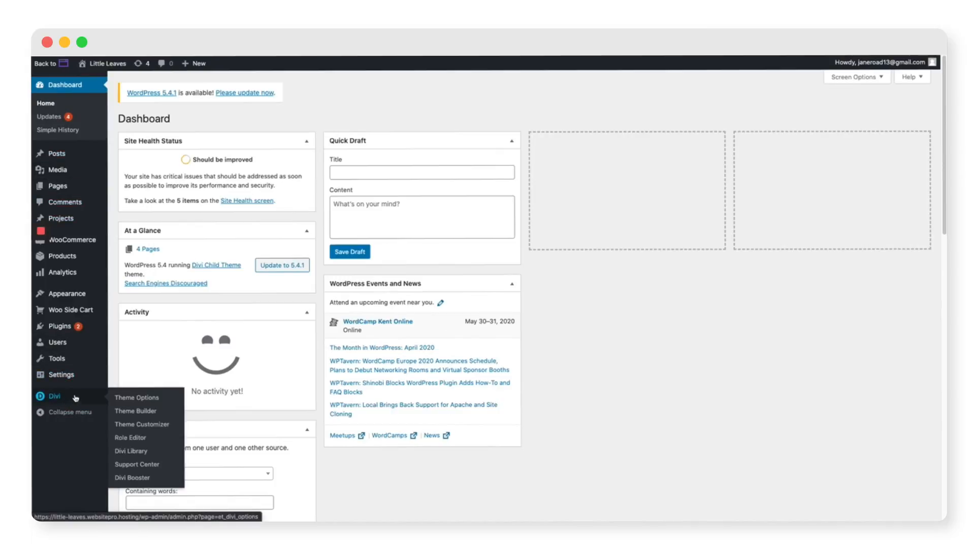
left_click(51, 398)
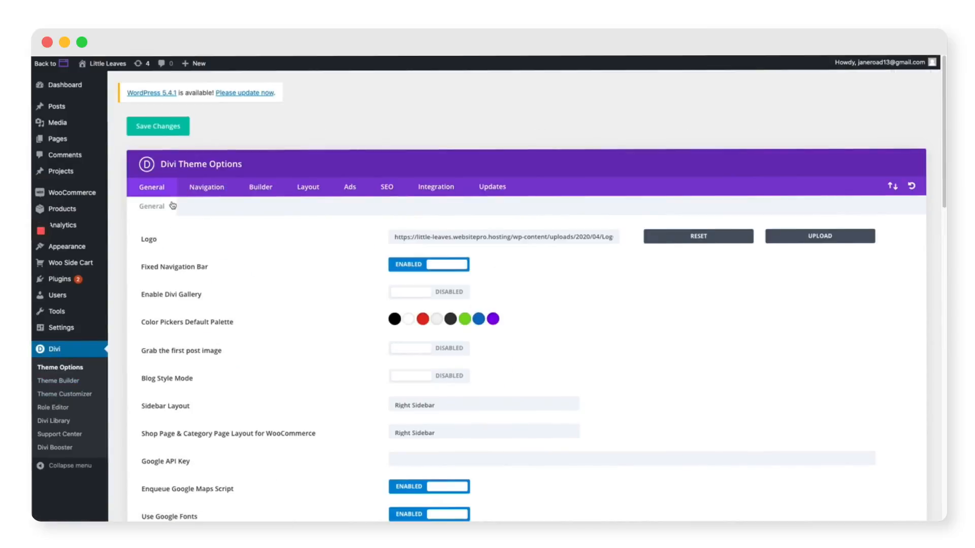
left_click_drag(140, 241, 882, 246)
left_click(637, 246)
left_click(821, 237)
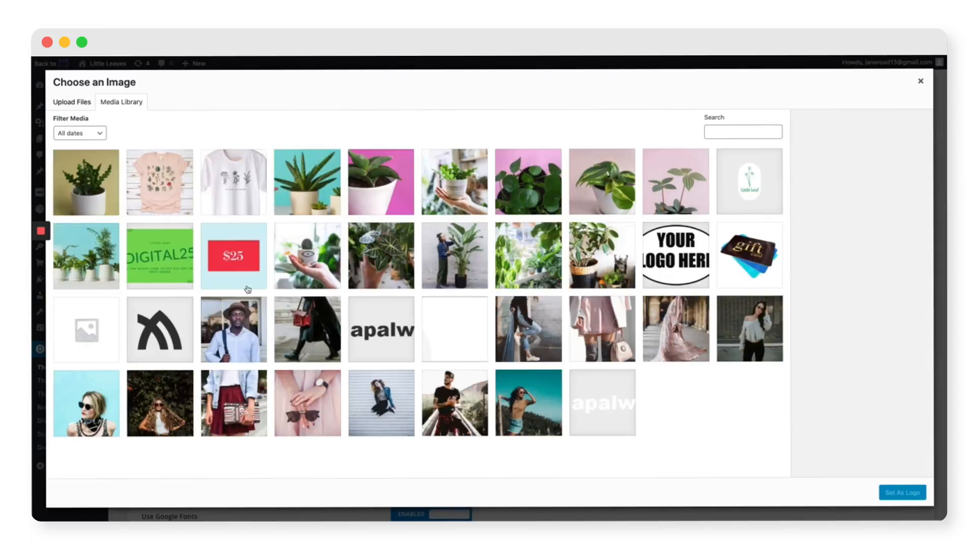
left_click(782, 178)
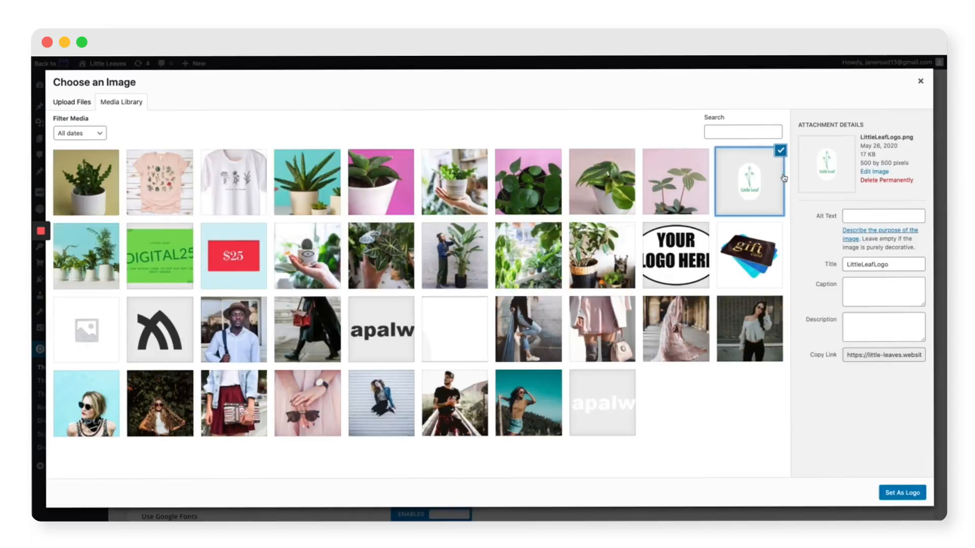
left_click(902, 493)
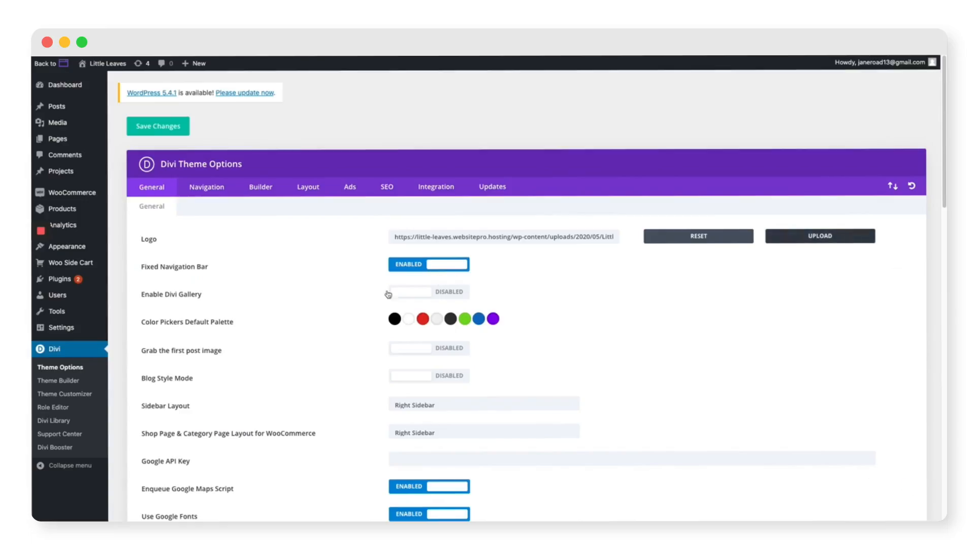
scroll(368, 299, "down", 10)
scroll(368, 299, "down", 10)
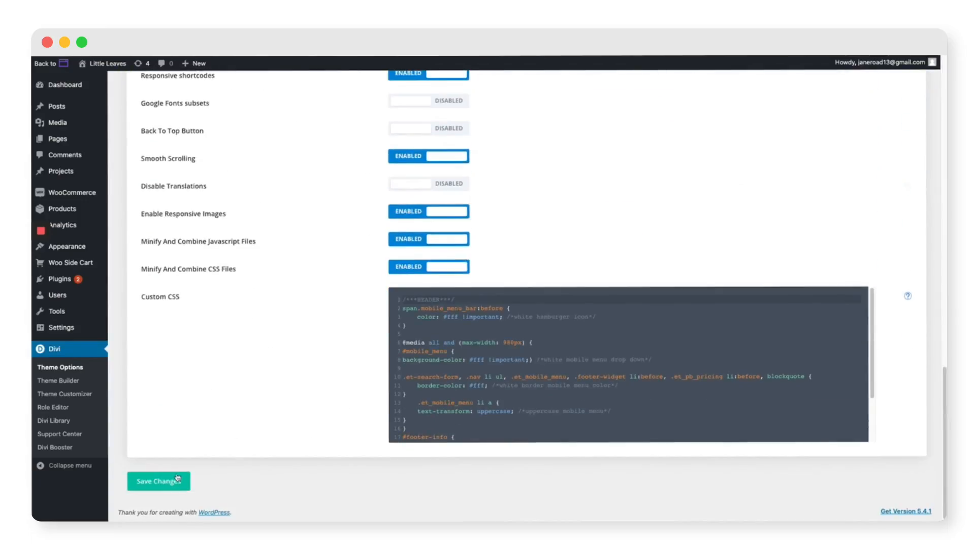
left_click(168, 481)
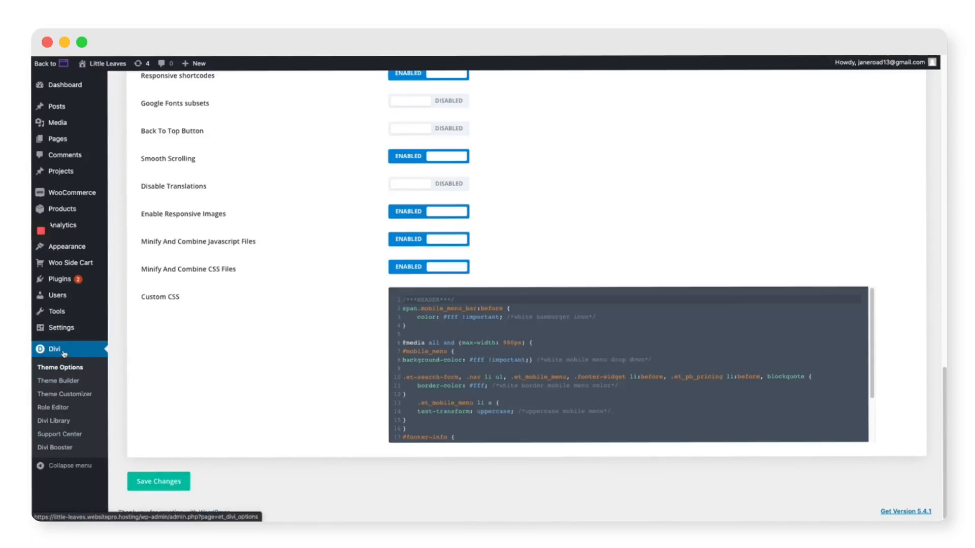
In the customizer's Header Elements, replace the header phone number with the store's number
left_click(69, 396)
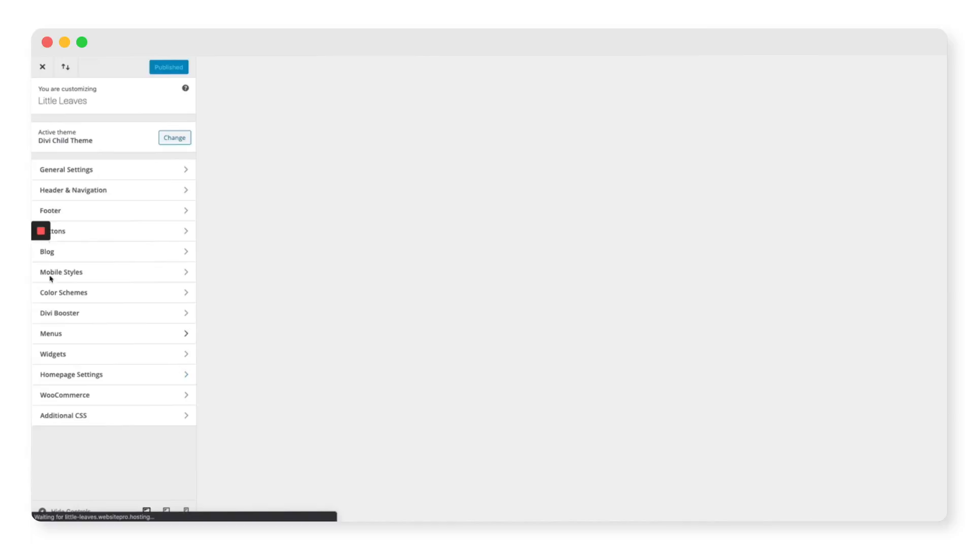
left_click(95, 188)
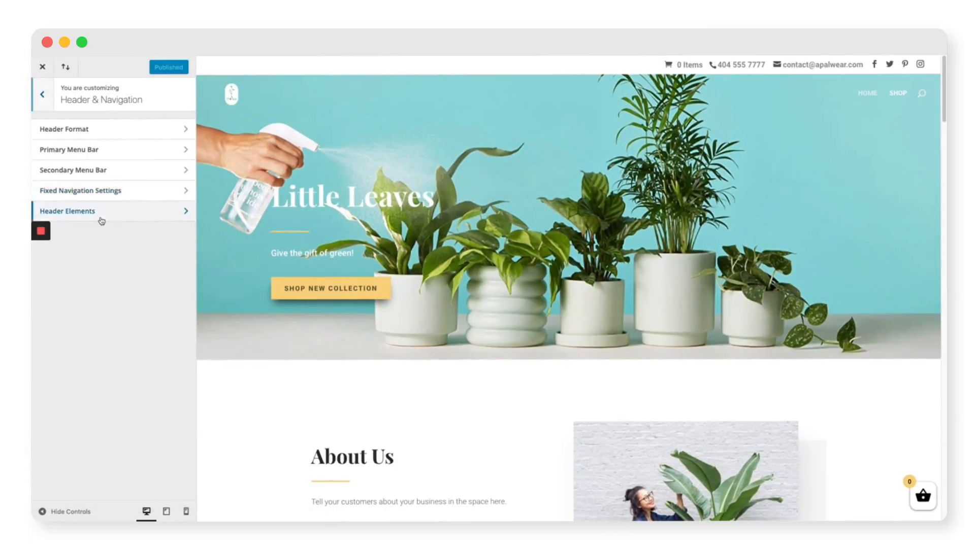
left_click(101, 218)
triple_click(117, 186)
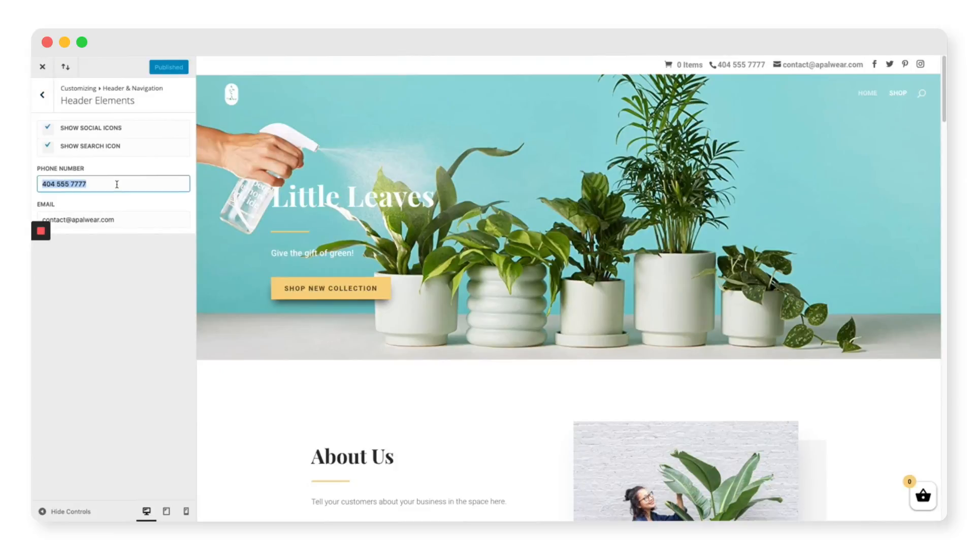
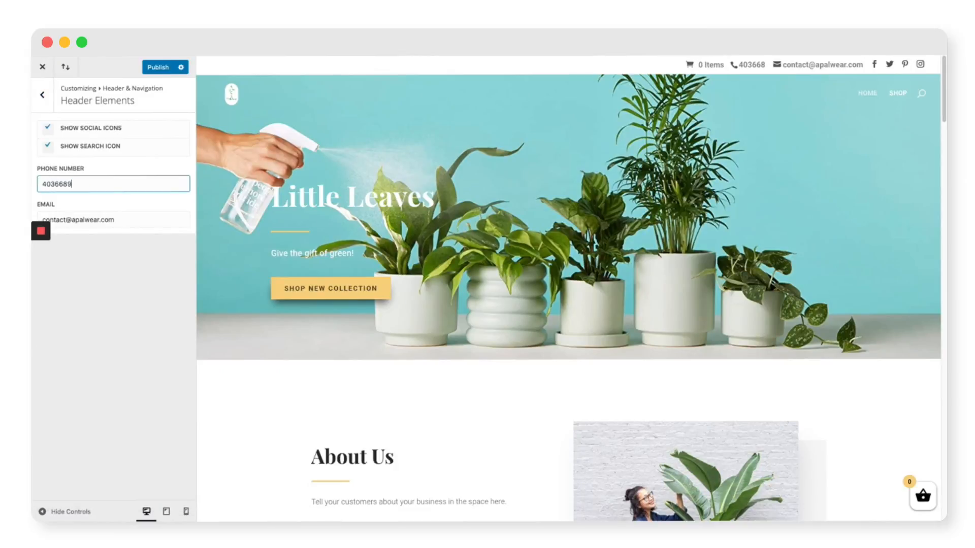
Replace the header contact e-mail with the store's address, publish, and close the customizer
triple_click(132, 225)
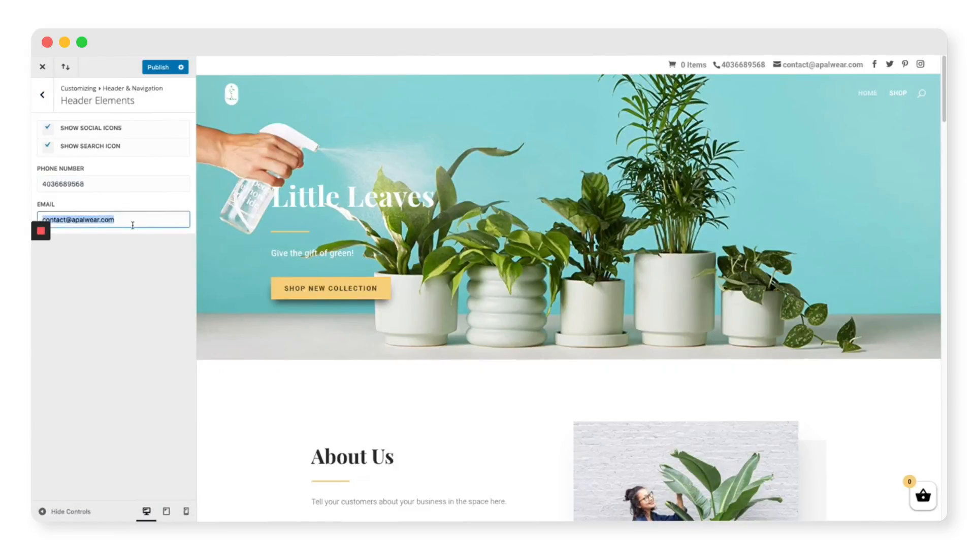
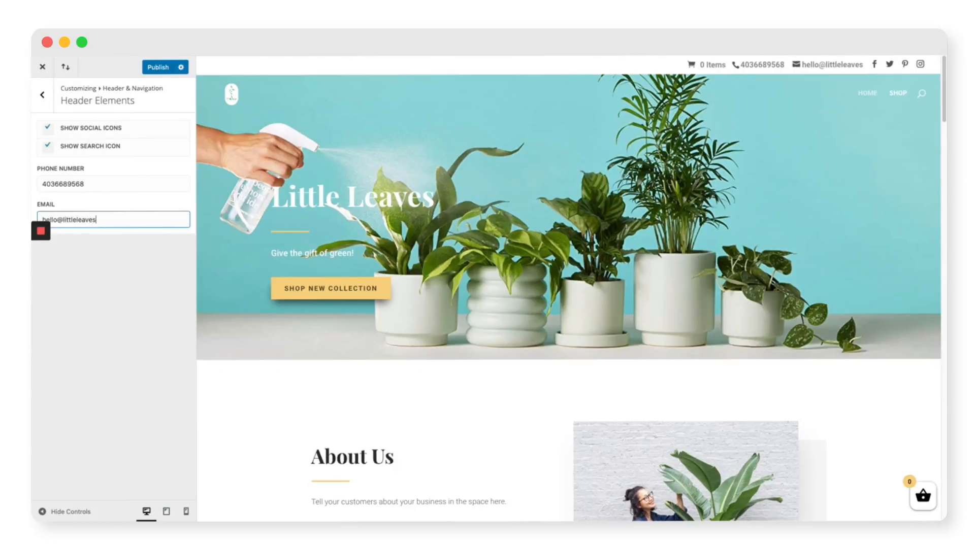
left_click(161, 263)
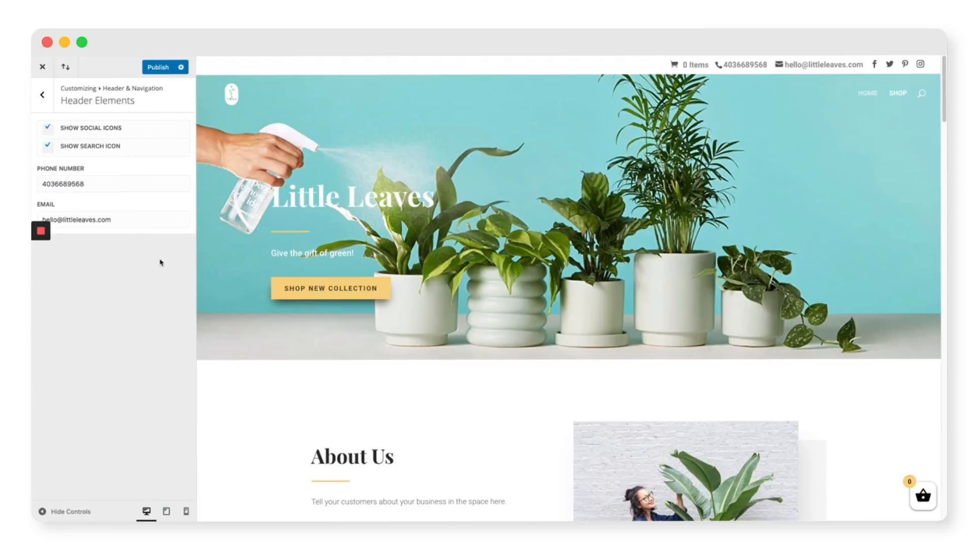
left_click(157, 68)
left_click(42, 66)
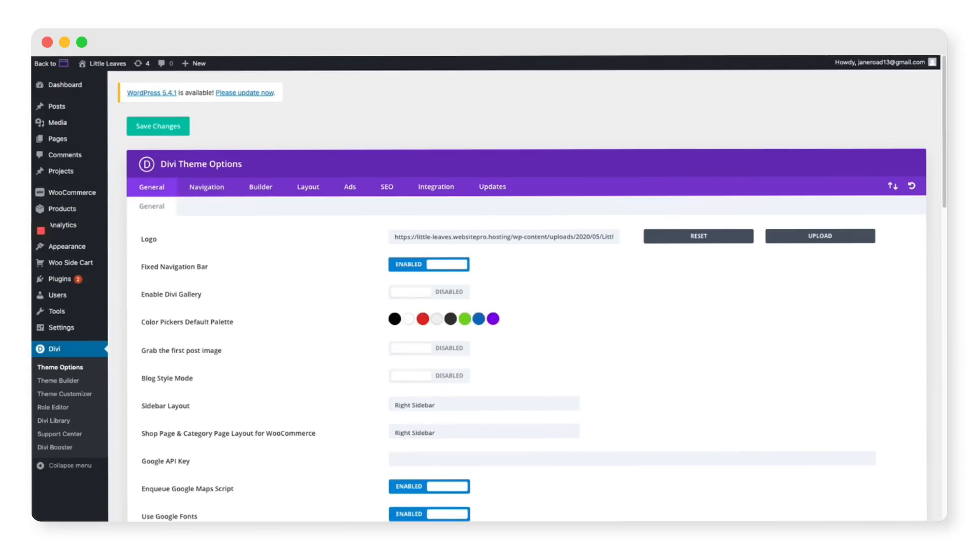
Open WooCommerce Settings and show the Setup wizard section of its Help panel
mouse_move(70, 199)
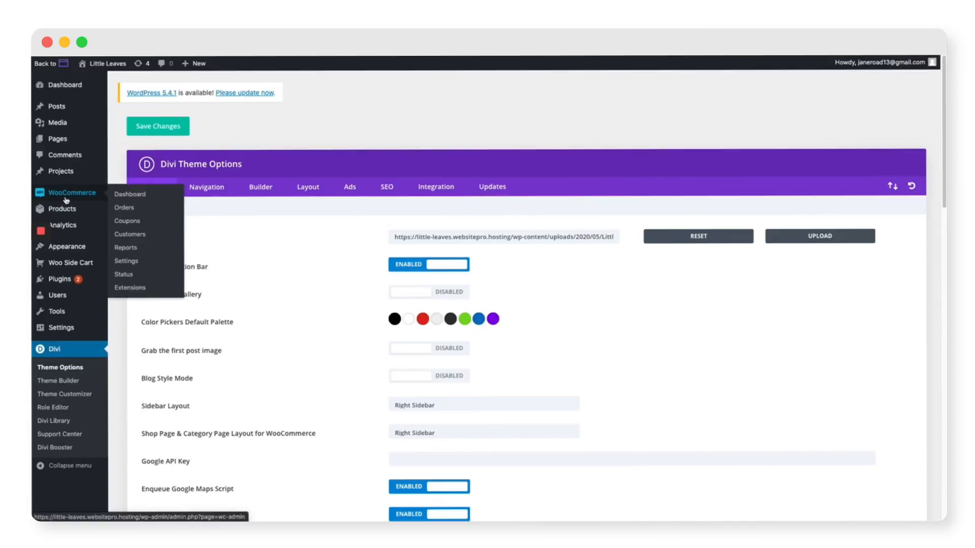
left_click(66, 200)
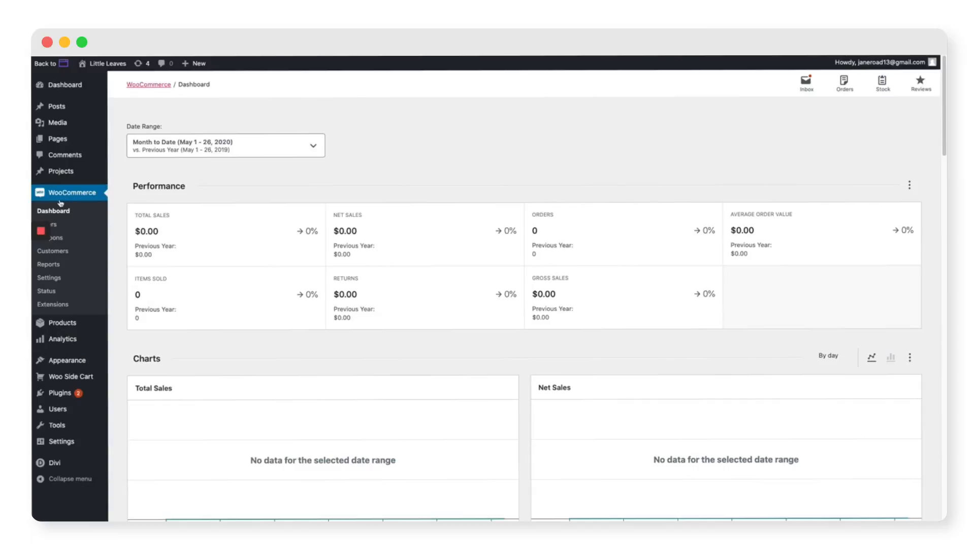
left_click(49, 278)
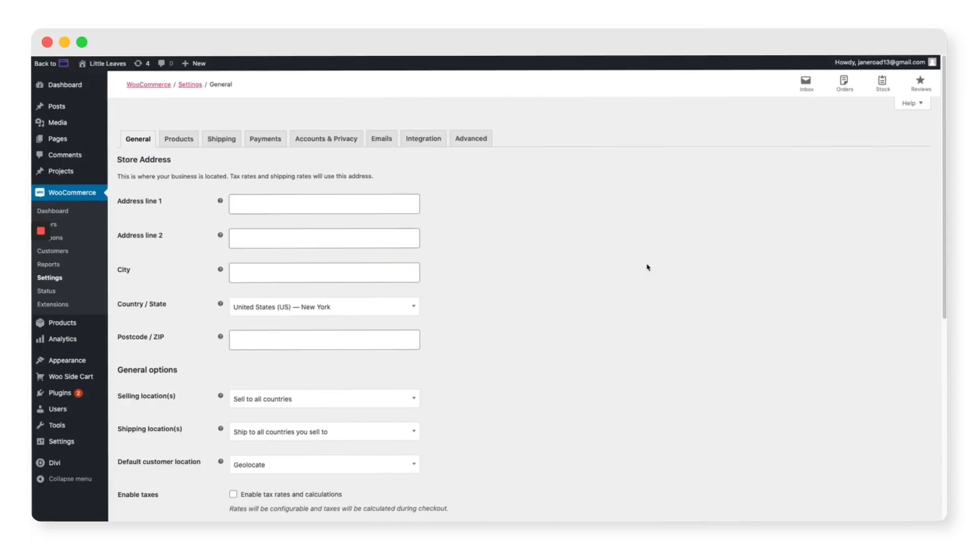
left_click(910, 105)
left_click(146, 153)
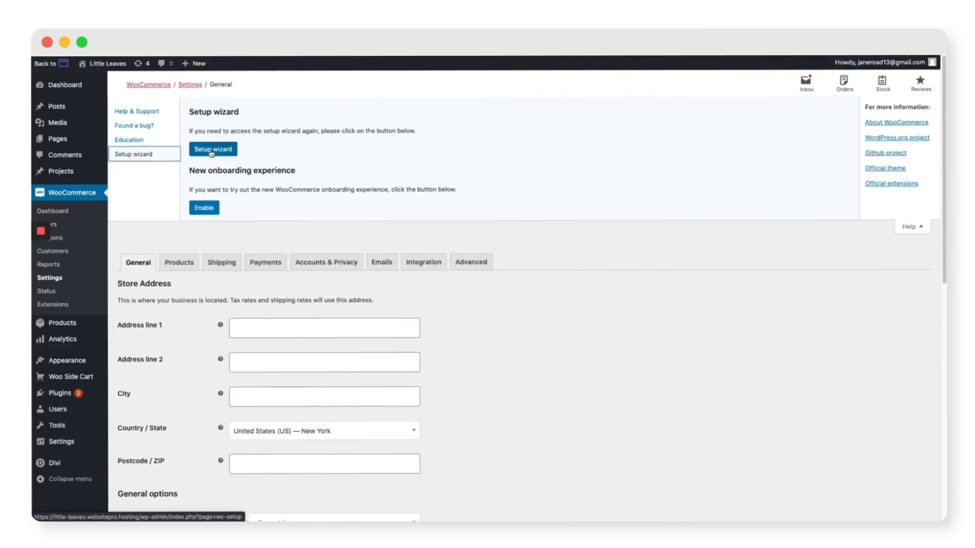
Relaunch the setup wizard, accept the new experience, and install Jetpack & WooCommerce Services without usage tracking
left_click(211, 149)
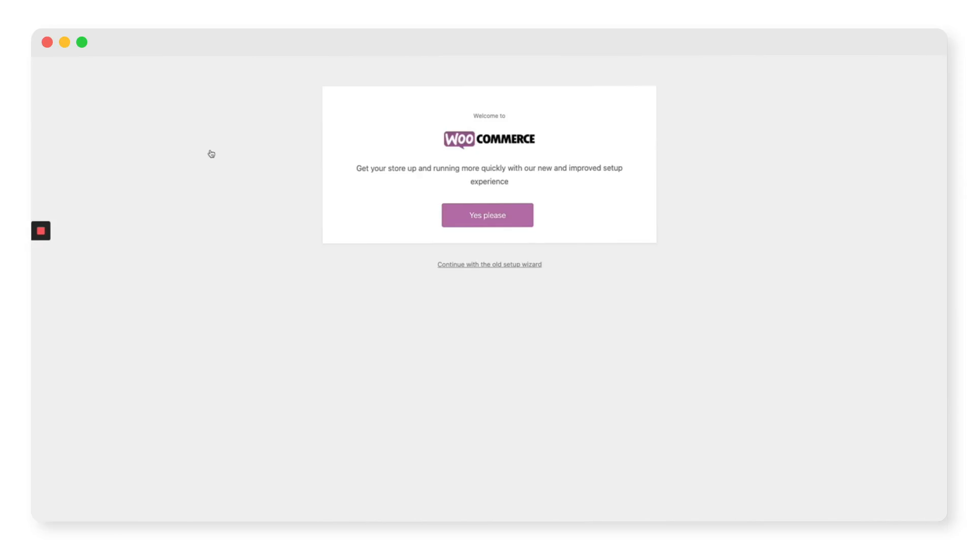
left_click(483, 226)
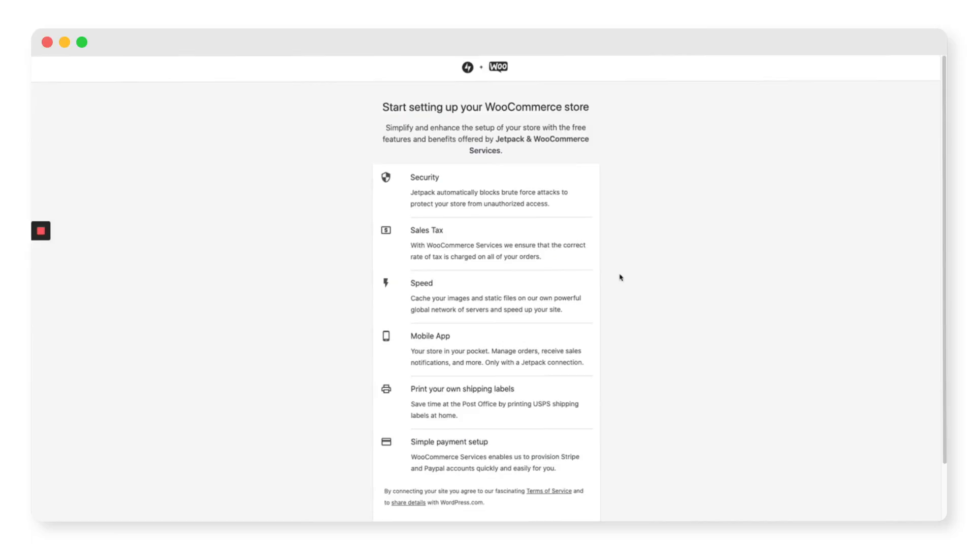
scroll(635, 289, "down", 3)
left_click(482, 476)
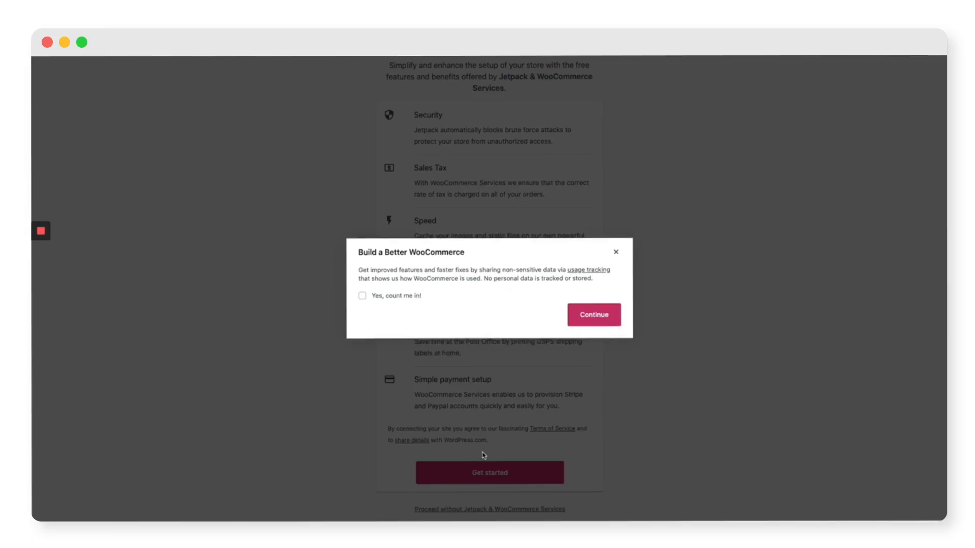
left_click(609, 316)
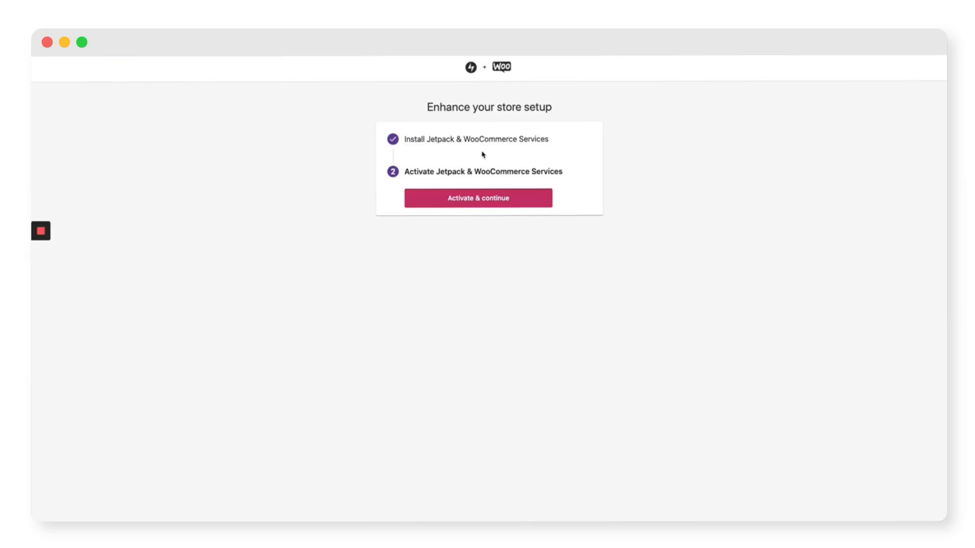
Activate Jetpack, create an account with a username and password, and approve the store connection
left_click(488, 204)
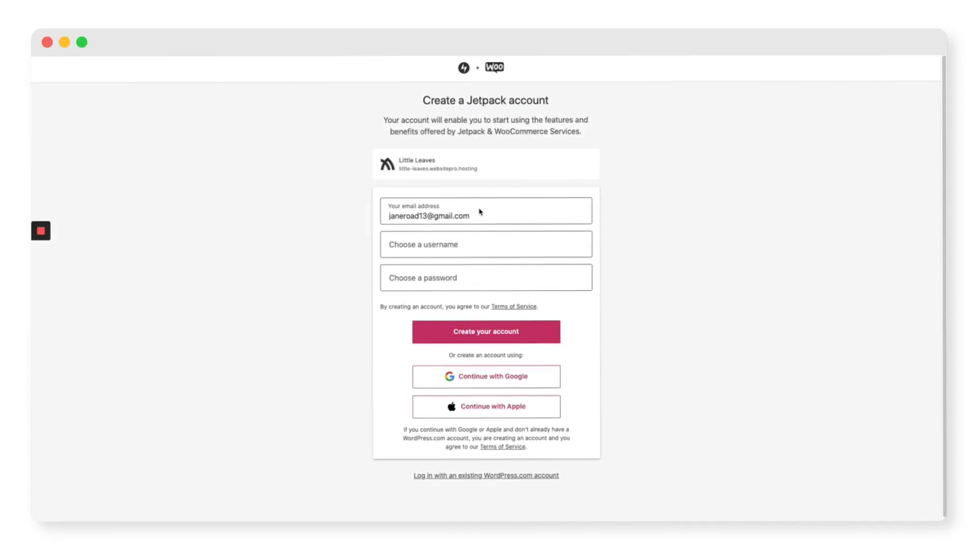
left_click(462, 244)
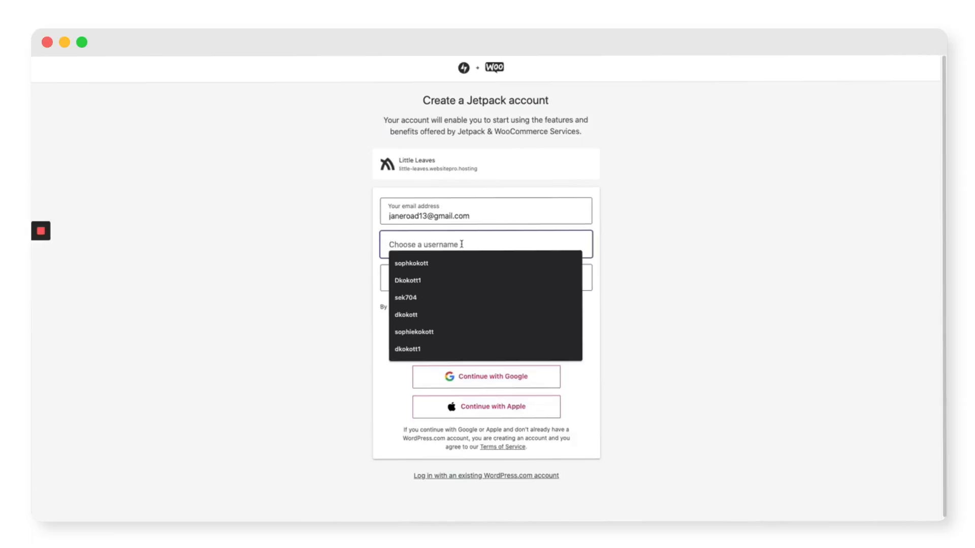
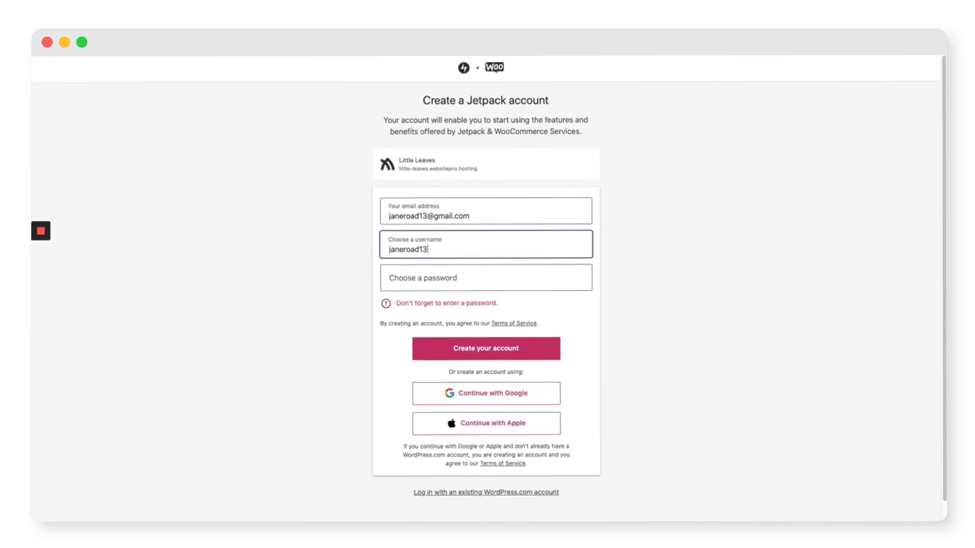
left_click(493, 278)
type("•••••••••••")
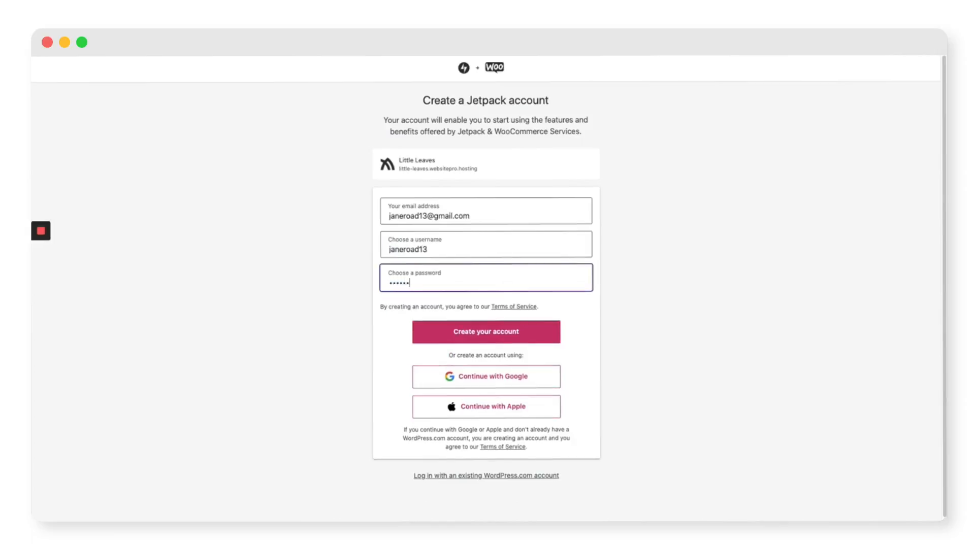
left_click(531, 340)
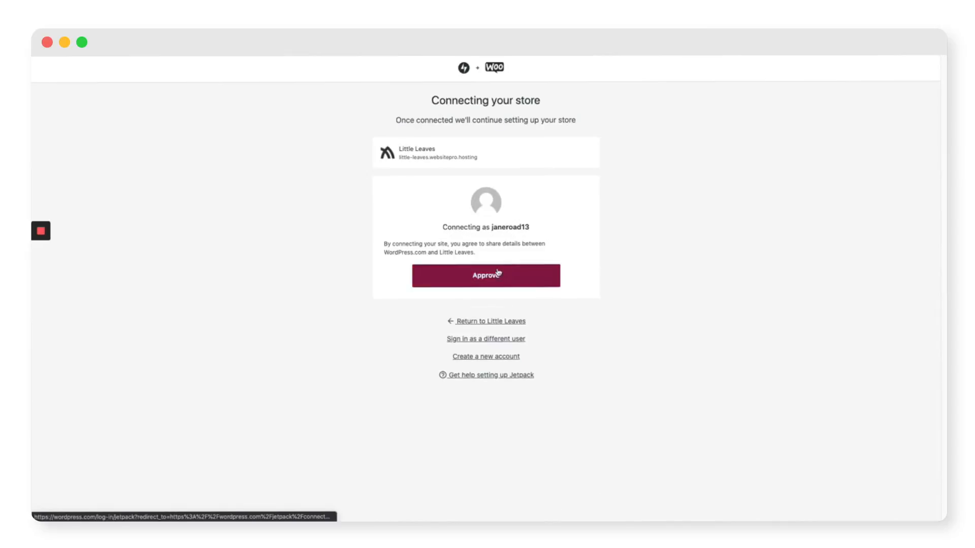
left_click(496, 276)
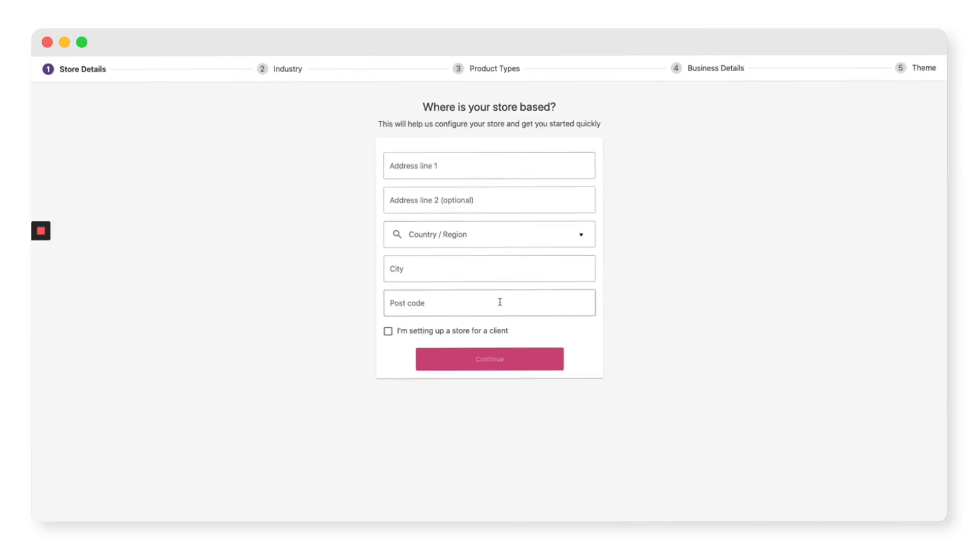
Fill in the saved store address and set the industry to Other: Plants
left_click(459, 167)
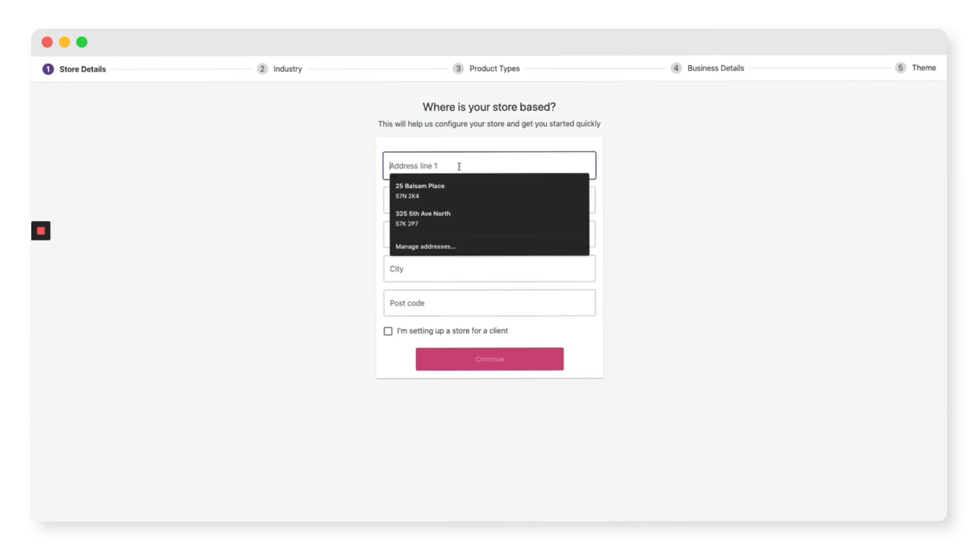
left_click(421, 191)
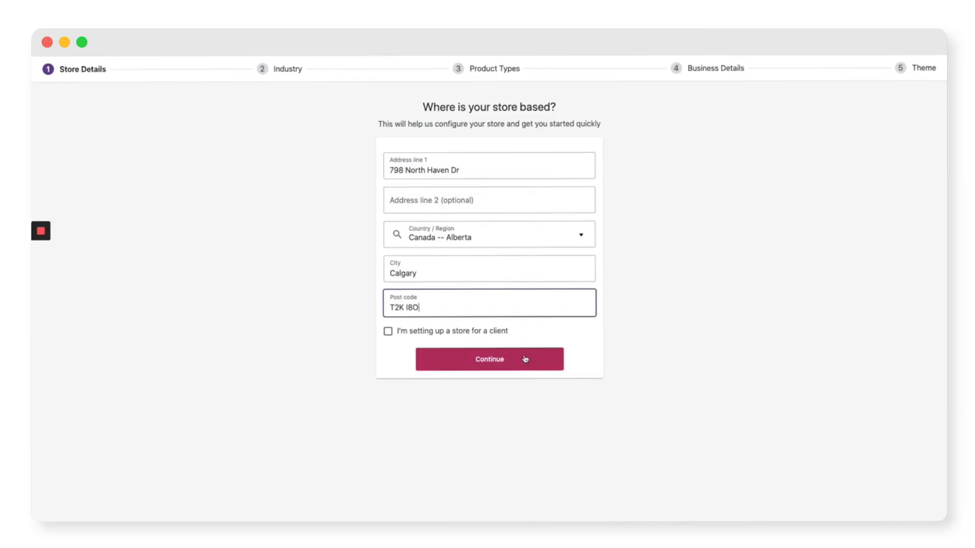
left_click(523, 360)
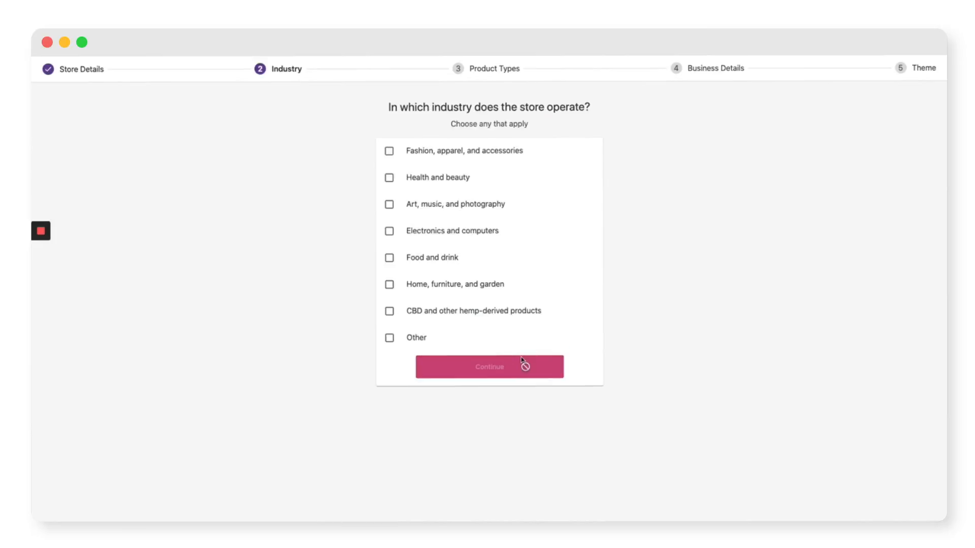
left_click(412, 339)
left_click(433, 371)
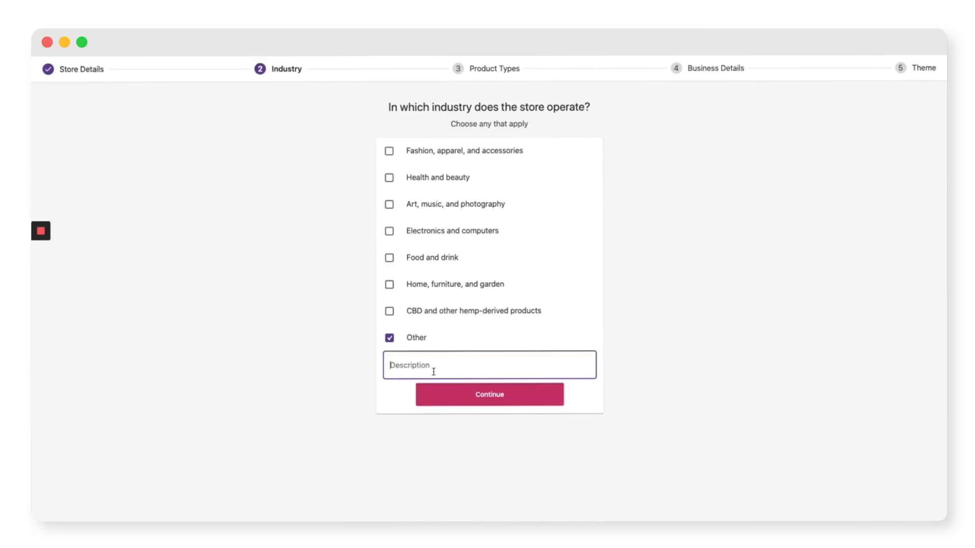
type("Plants")
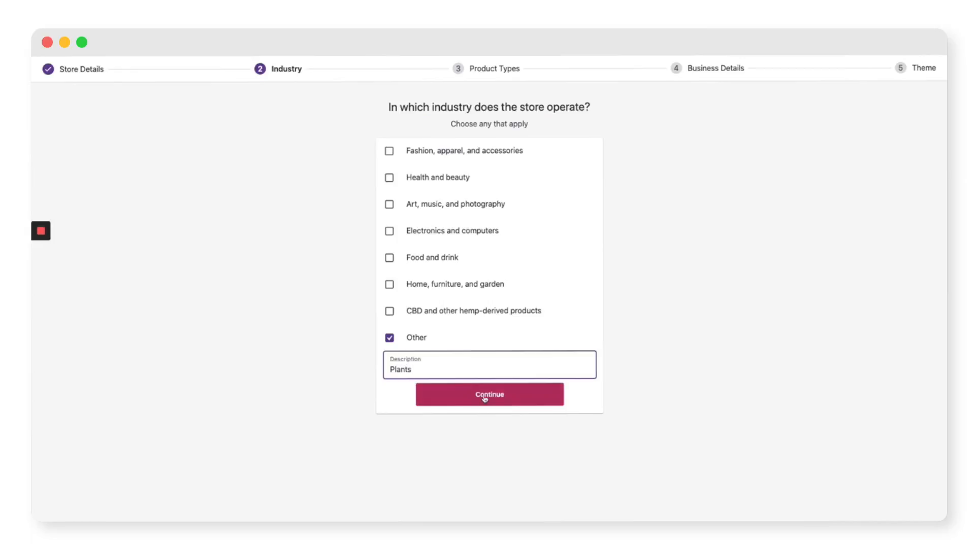
left_click(482, 401)
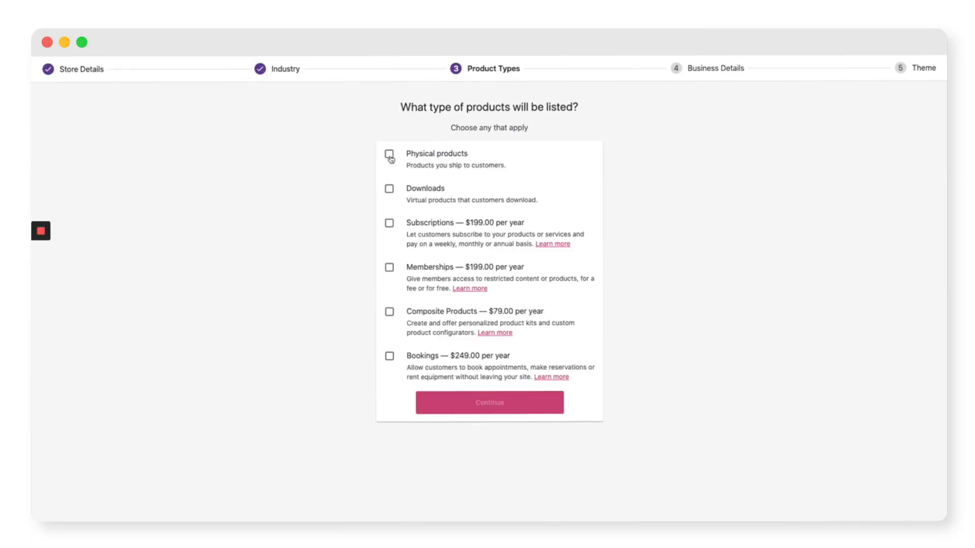
Choose physical and downloadable products, 11 - 100 products, in-person selling, and $3,000.00 - $13,000.00 revenue
left_click(390, 156)
left_click(390, 189)
left_click(483, 405)
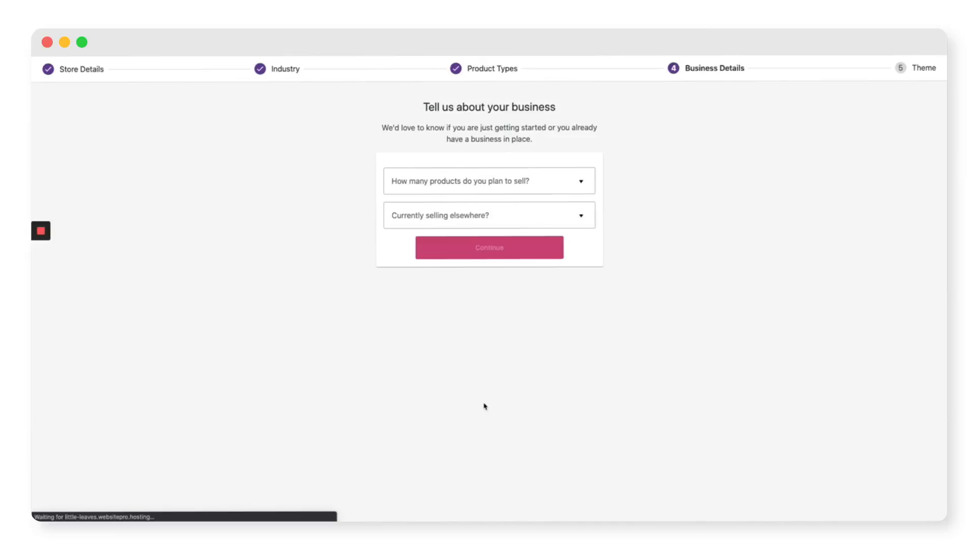
left_click(511, 182)
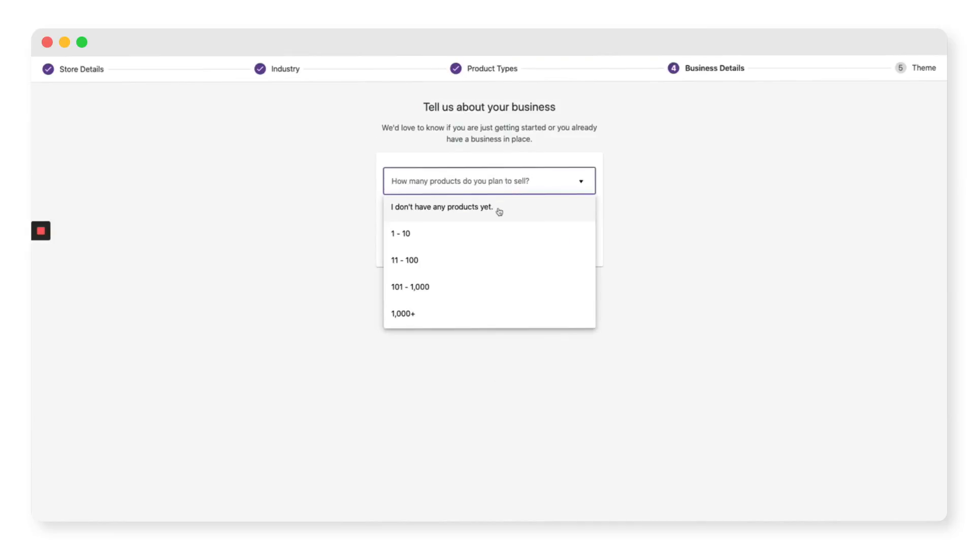
left_click(454, 262)
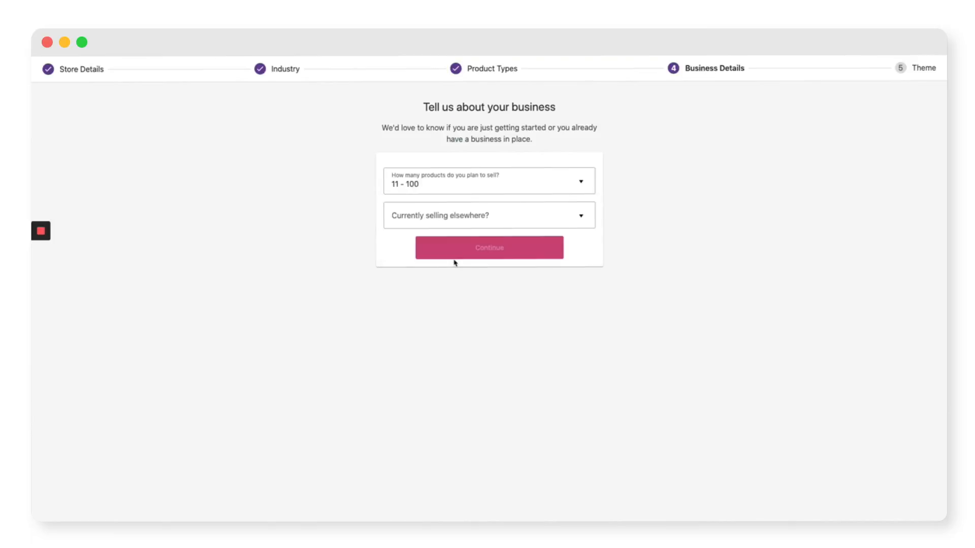
left_click(486, 216)
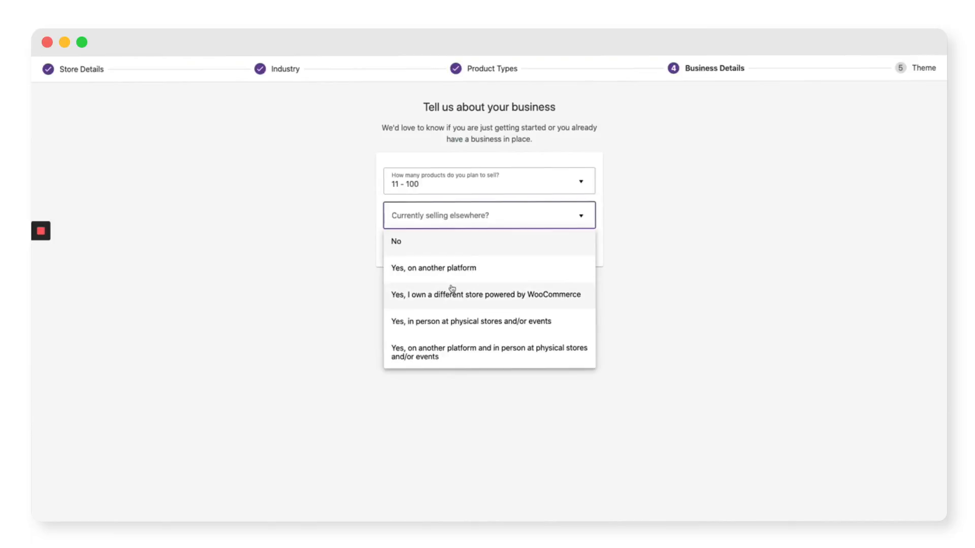
left_click(454, 325)
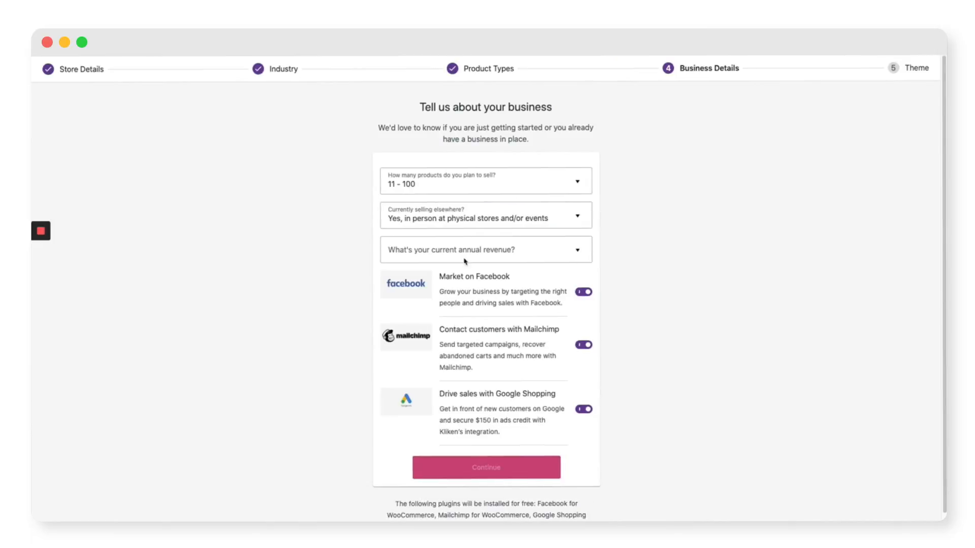
left_click(486, 252)
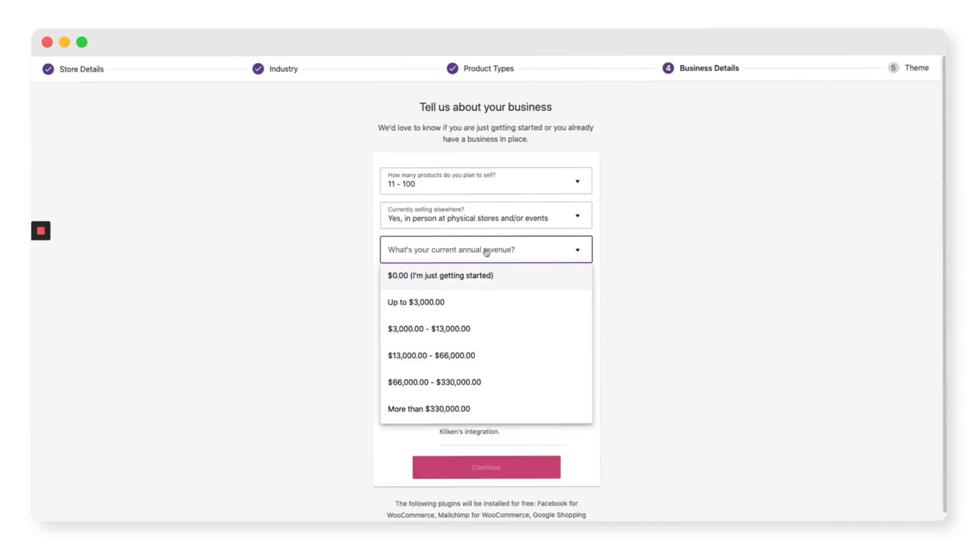
left_click(467, 335)
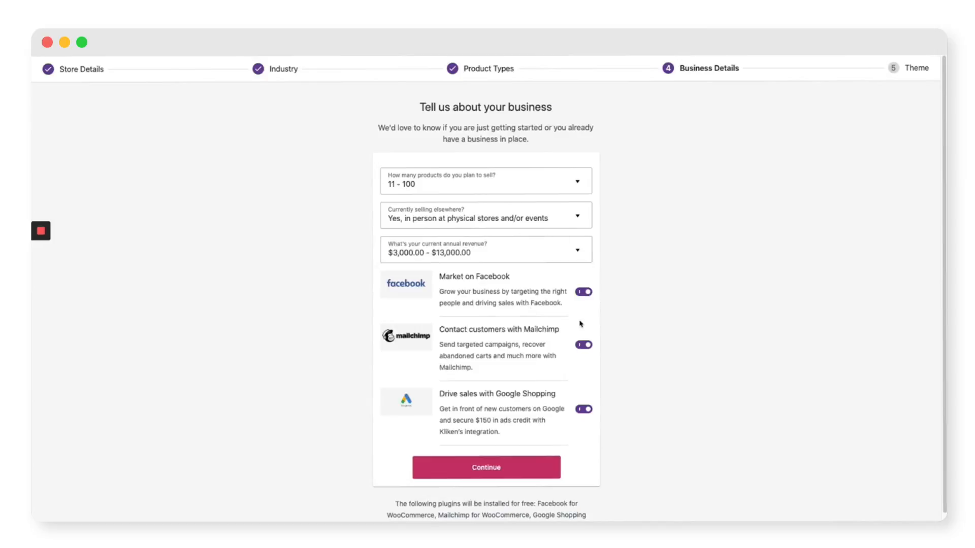
Finish the wizard keeping the active Divi Child Theme, landing on the WooCommerce dashboard
left_click(513, 467)
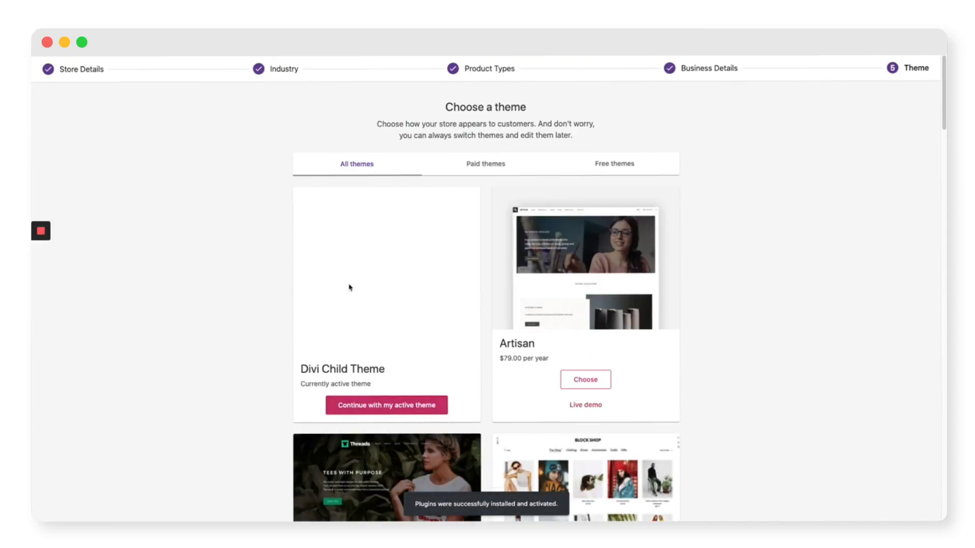
left_click(386, 407)
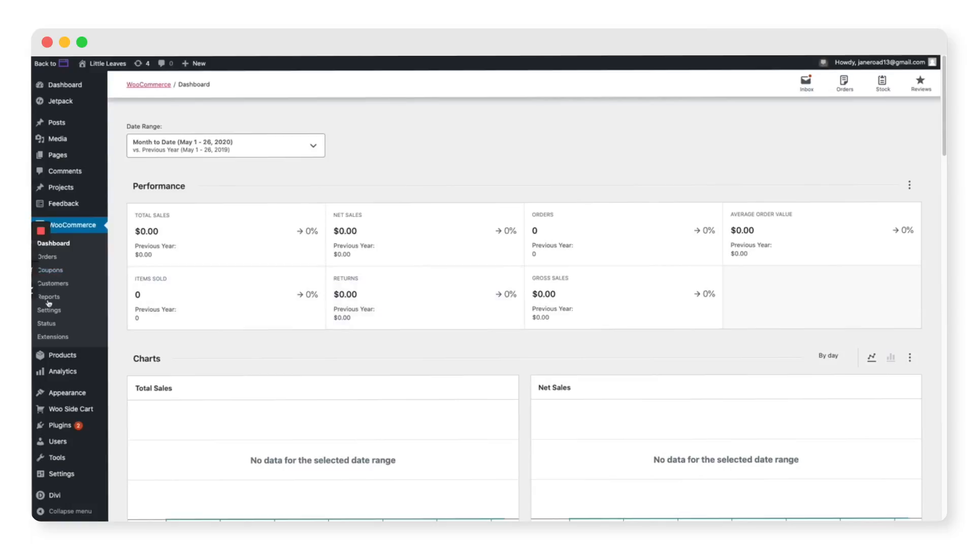
mouse_move(60, 360)
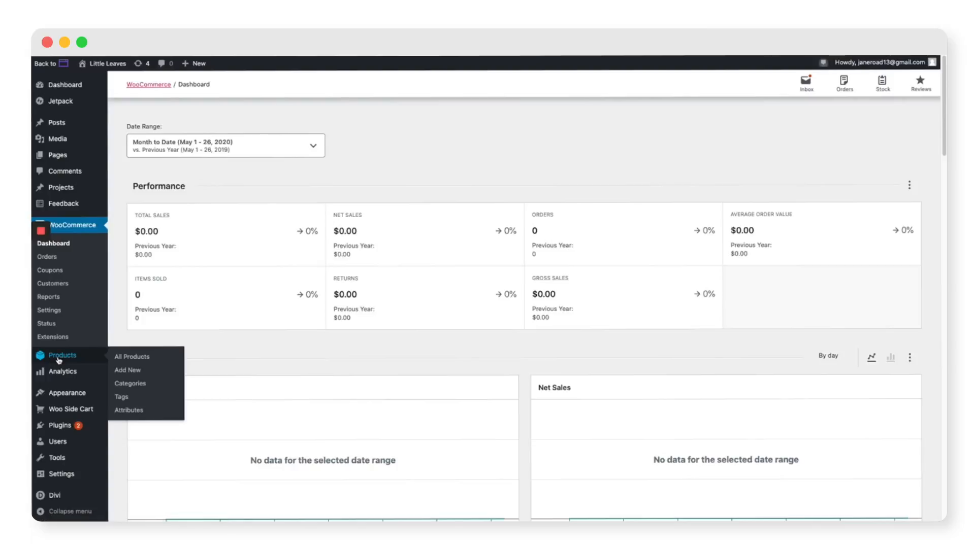
Open the Brimmed Hat product from the Products list for editing
left_click(59, 360)
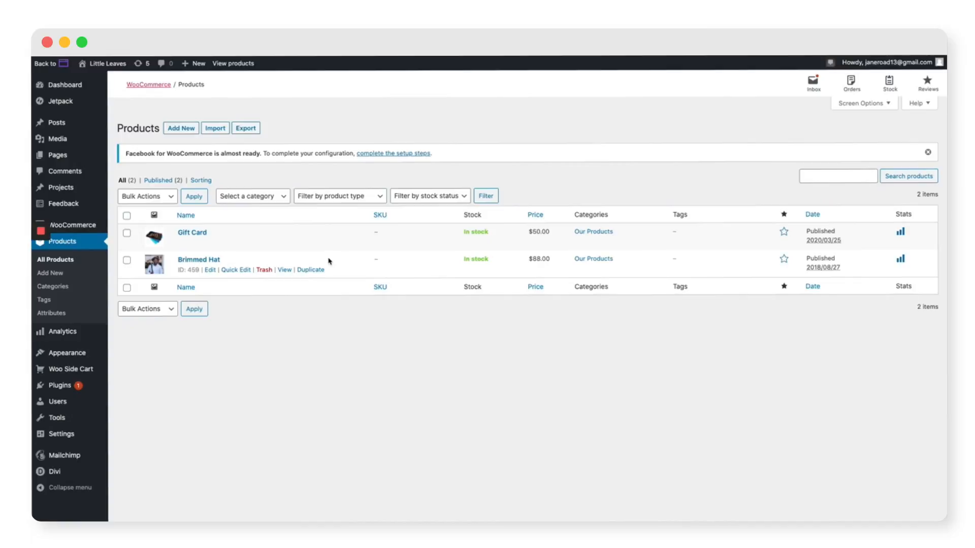
left_click(192, 263)
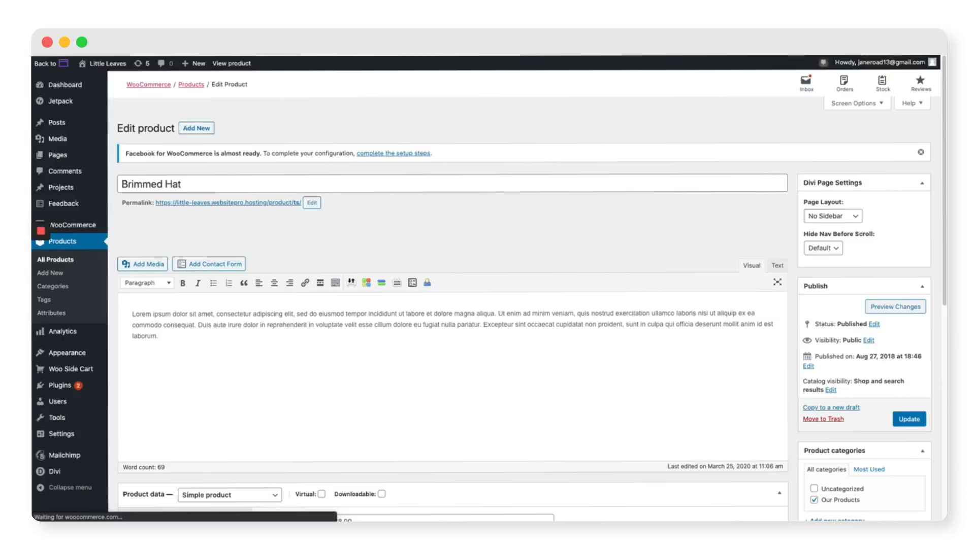
Retitle the product 'Alocasia Mandalay' and paste the new plant description over the old one
triple_click(259, 188)
type("Alocasia Mandalay")
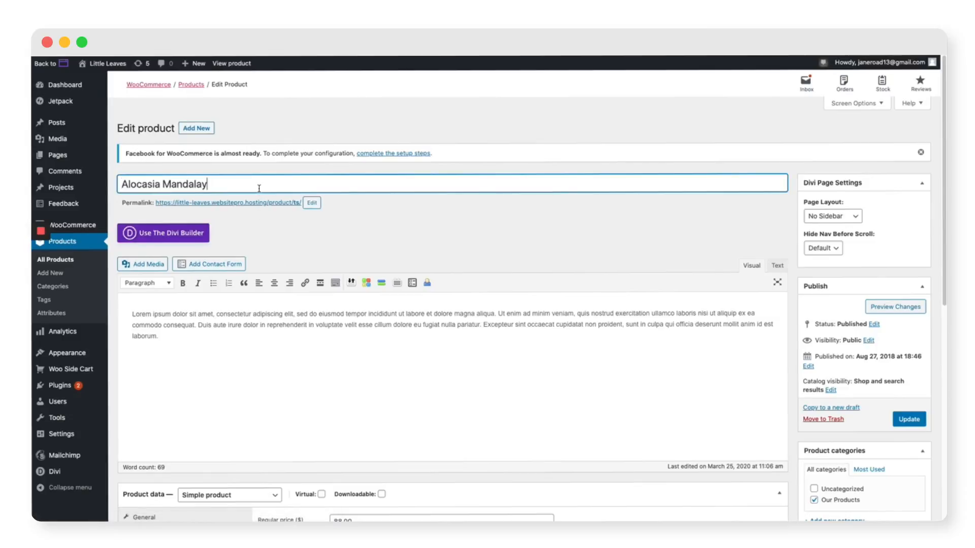
triple_click(199, 337)
type("This single leaf cutting is partially rooted, and comes hand potted in your choice of earthenware planter. One of the most infamous plants on Instagram, everyone needs their very own Alocasia Mandalay in their houseplant collection.")
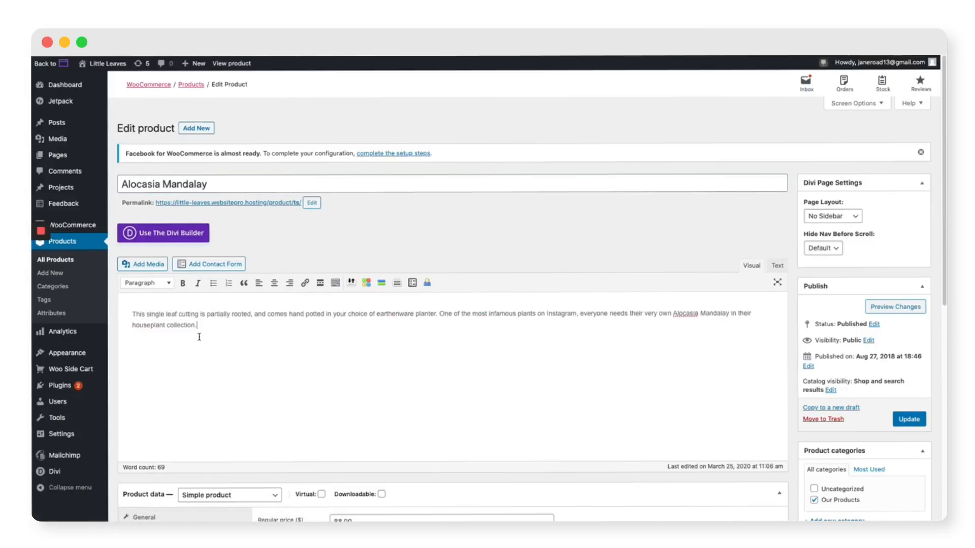
Change the regular price from 88.00 to 40 and remove the old hat product image
scroll(792, 433, "down", 5)
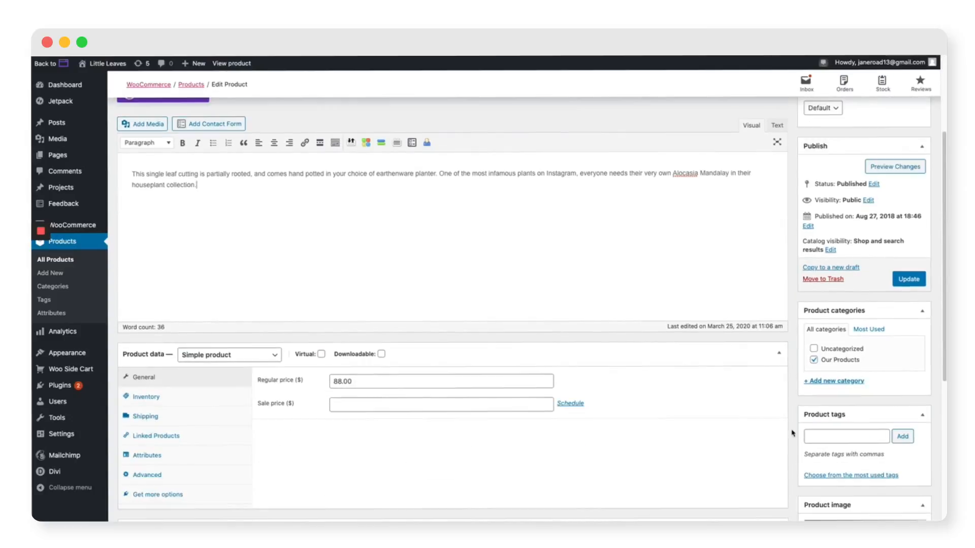
double_click(330, 334)
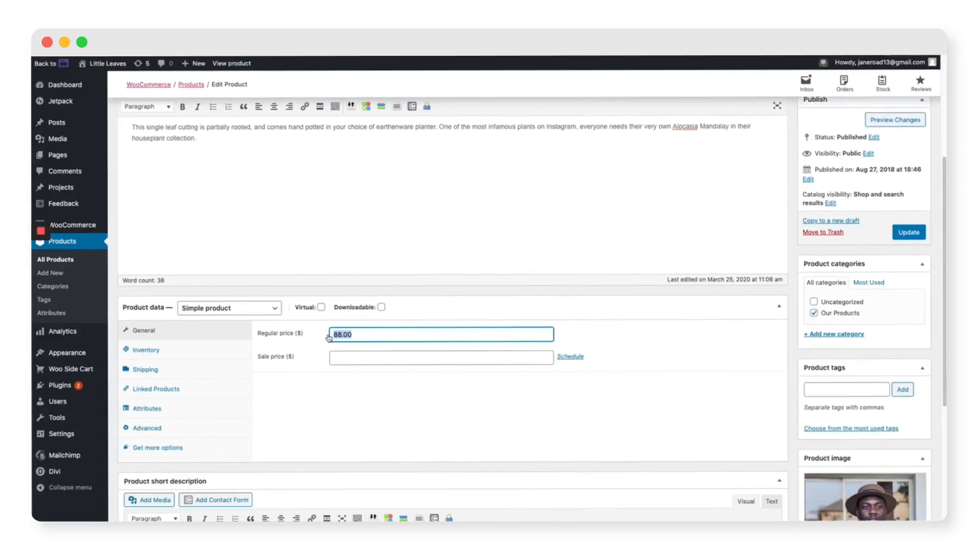
type("40")
left_click(665, 365)
scroll(754, 406, "down", 4)
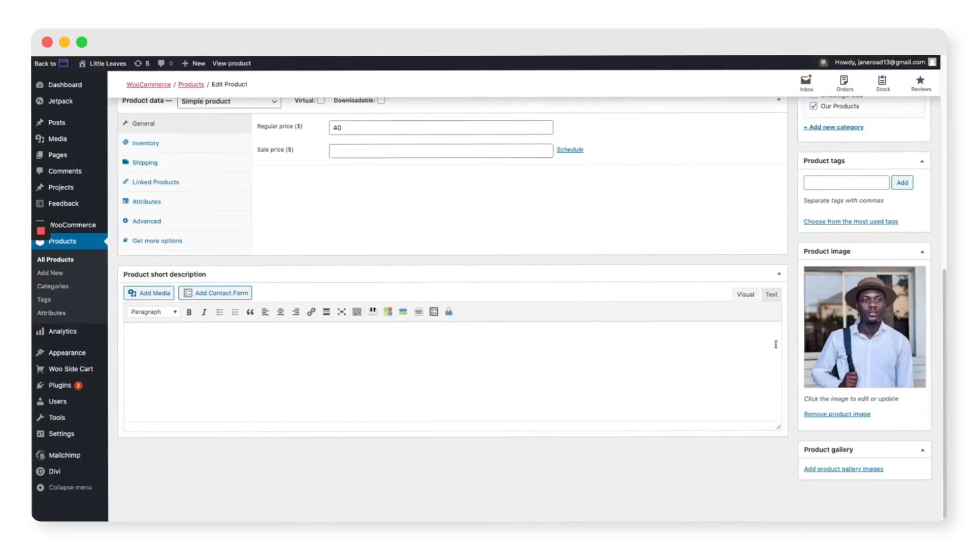
left_click(837, 414)
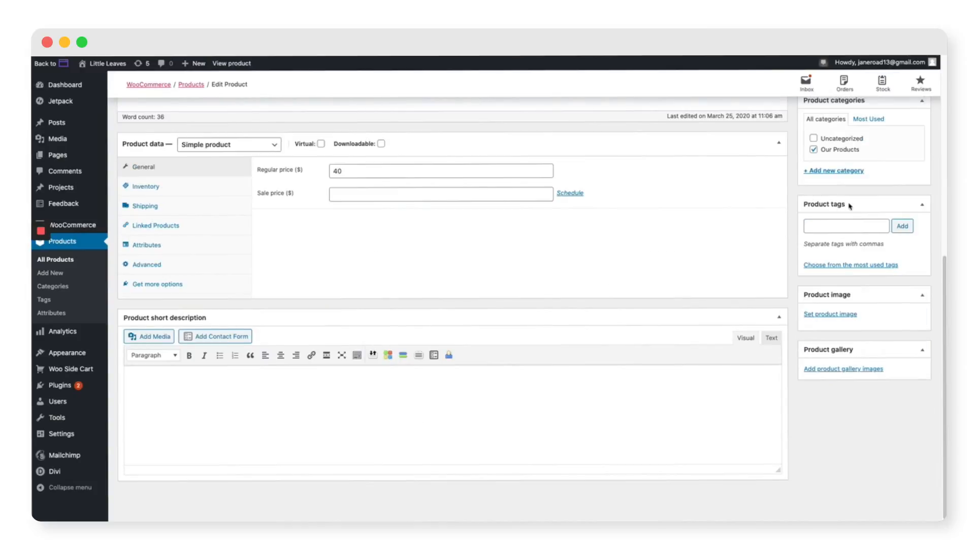
Set the Alocasia Mandalay plant photo as the product image
left_click(824, 315)
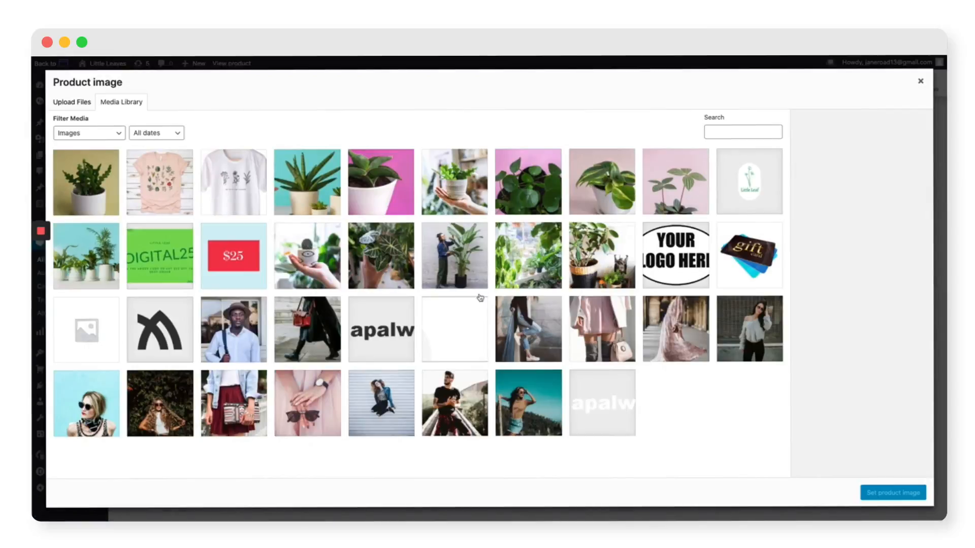
left_click(378, 251)
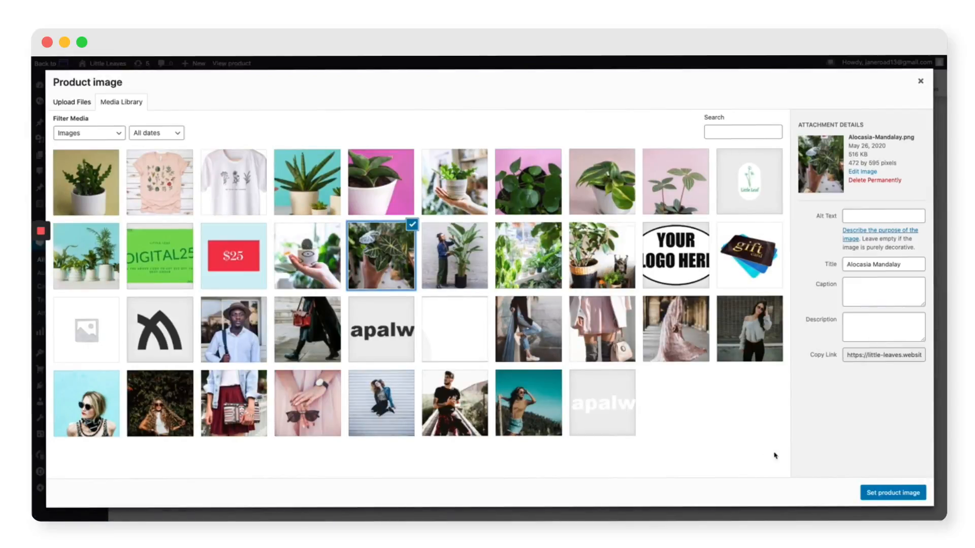
left_click(896, 493)
scroll(912, 484, "down", 1)
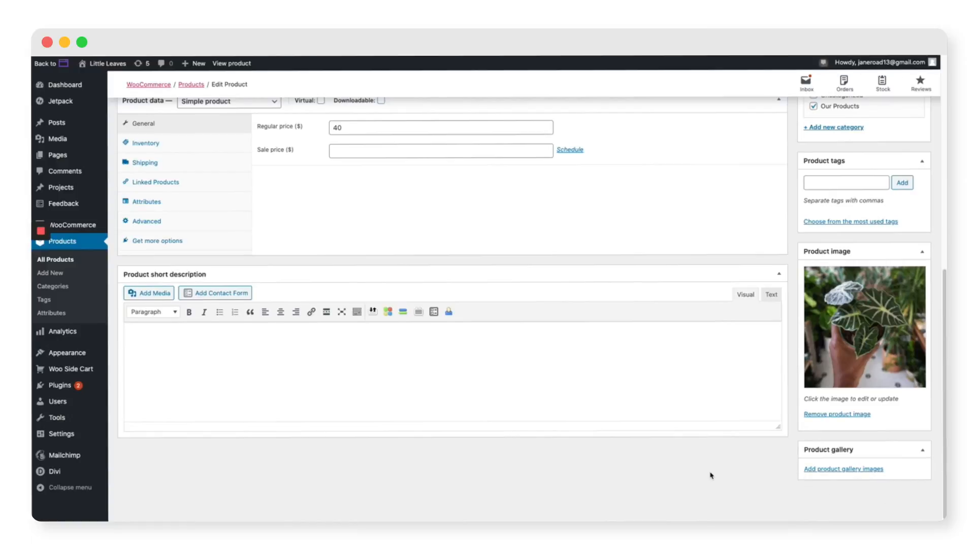
Update the product to save the changes, then go to WooCommerce Settings
scroll(711, 474, "up", 6)
scroll(775, 475, "up", 3)
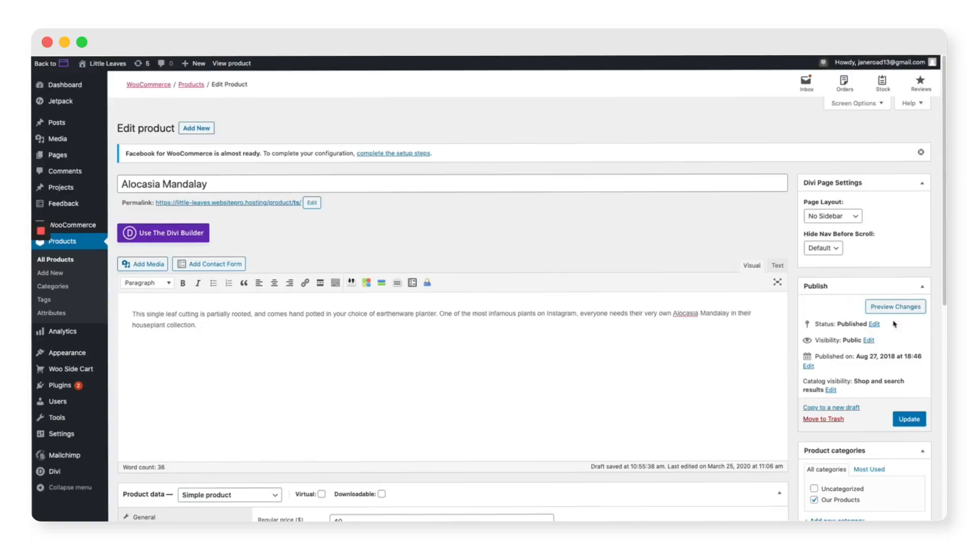
left_click(908, 424)
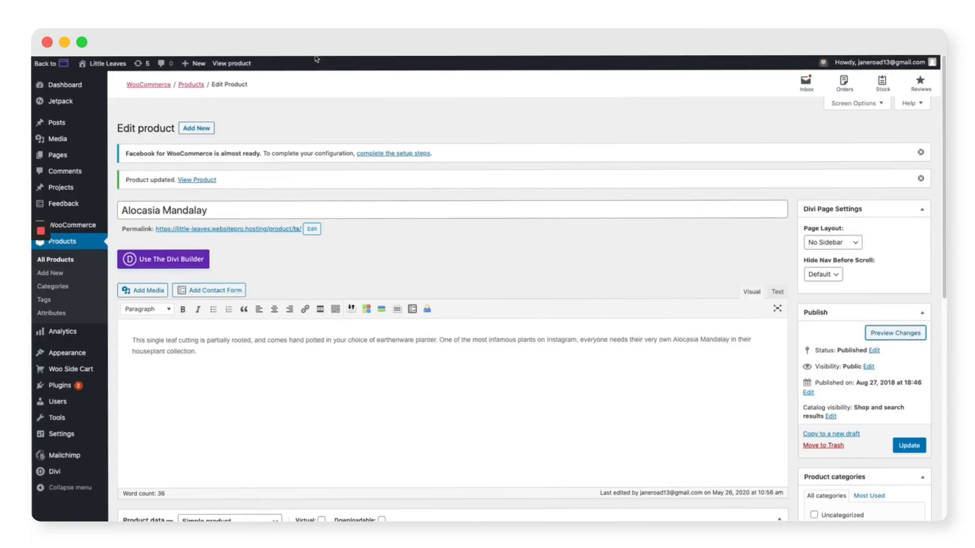
mouse_move(78, 232)
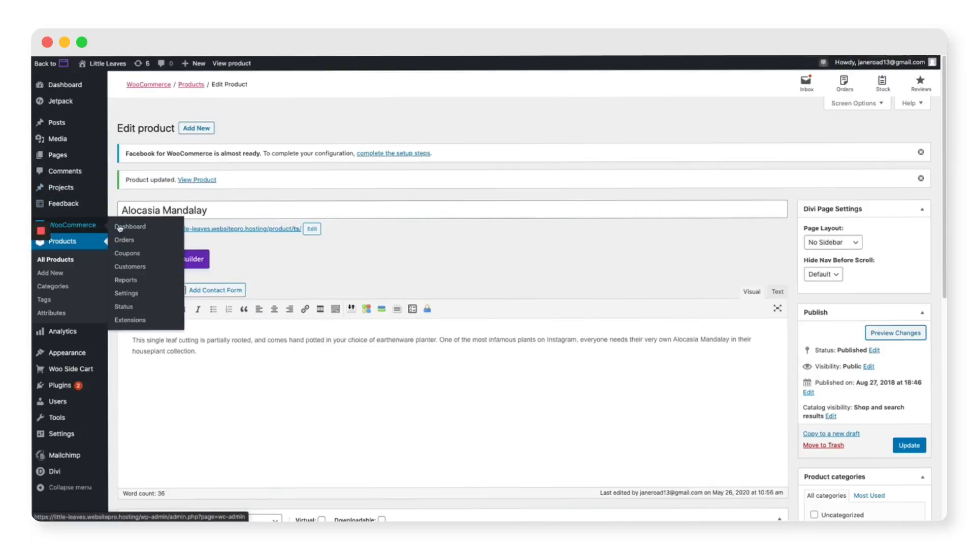
left_click(124, 294)
In the Payments tab, switch on PayPal while other payment methods stay off
left_click(265, 141)
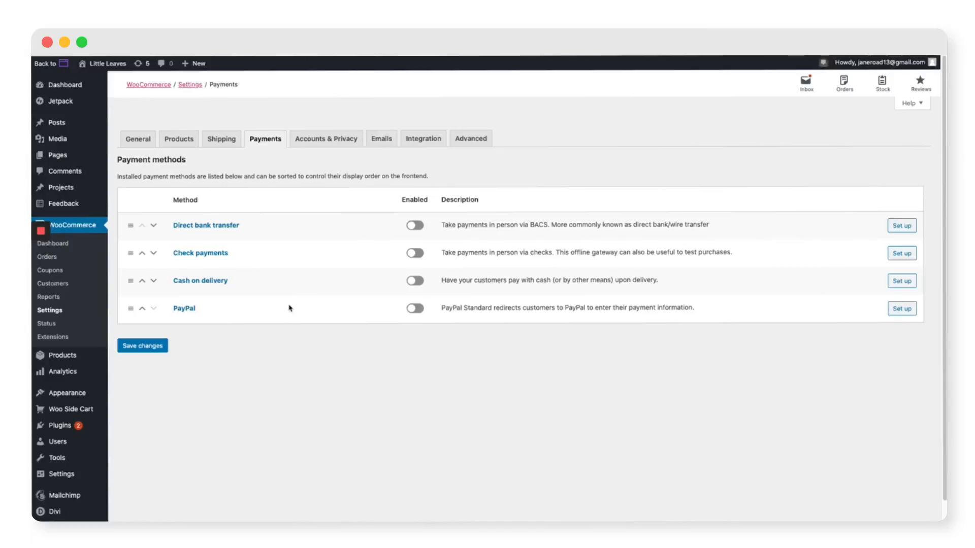
left_click(411, 314)
mouse_move(61, 425)
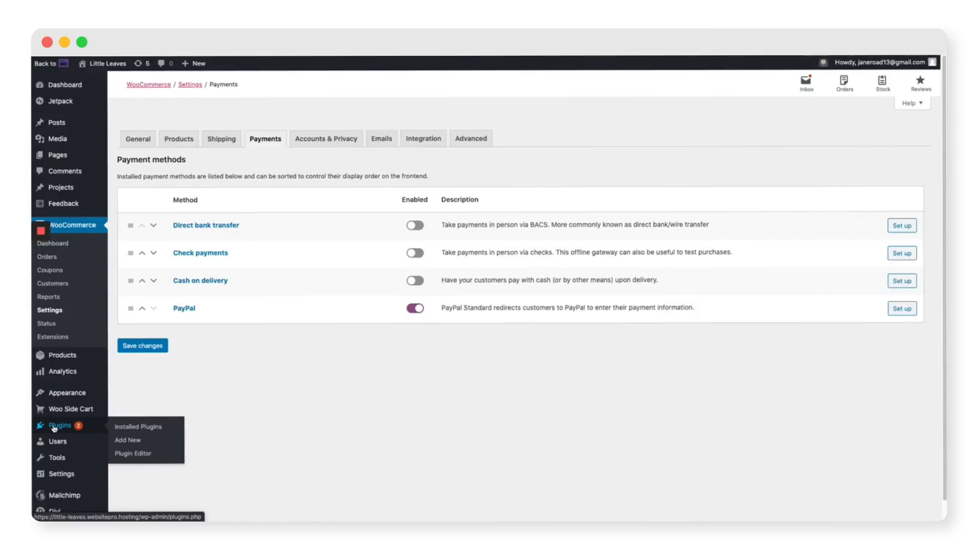
Search Plugins > Add New for 'stripe woocommerce'
left_click(128, 440)
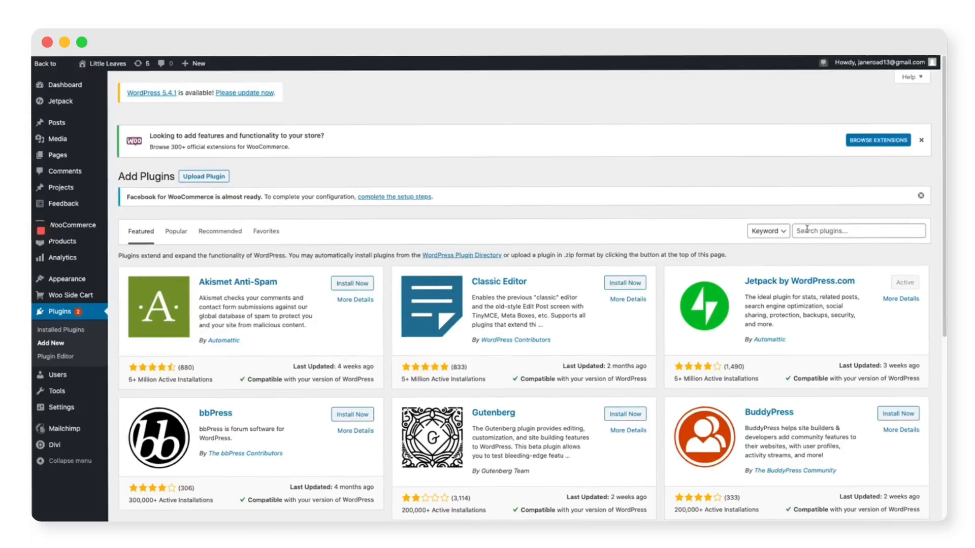
left_click(807, 230)
type("stripe wooco")
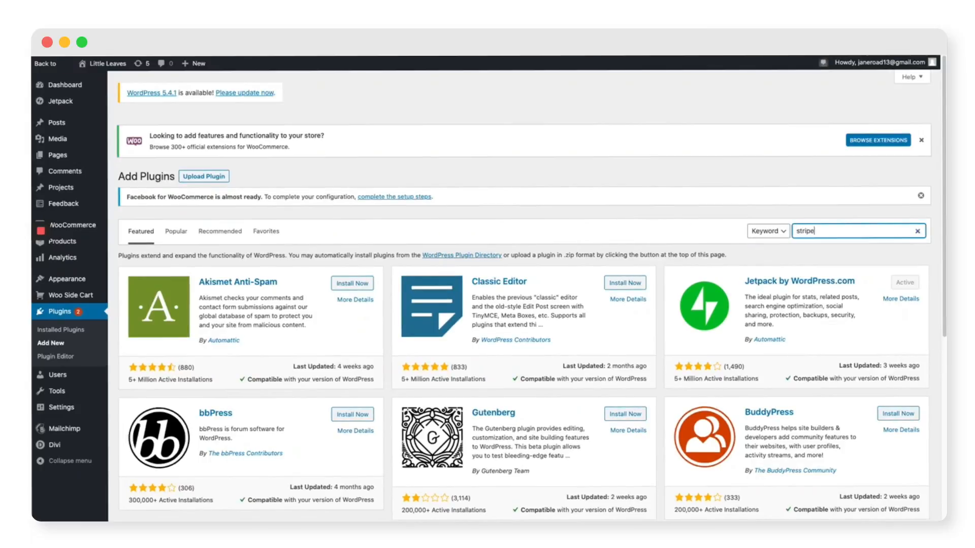
type("mmerce")
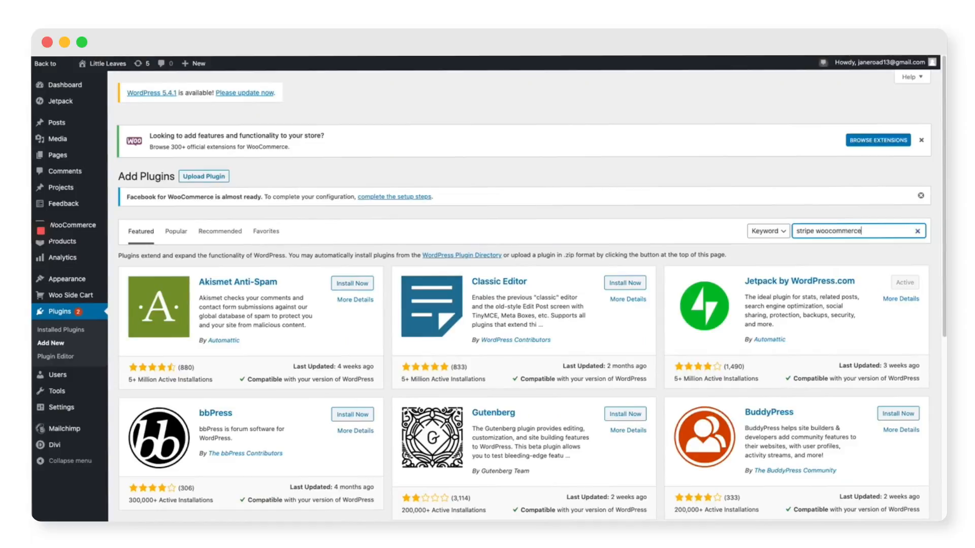